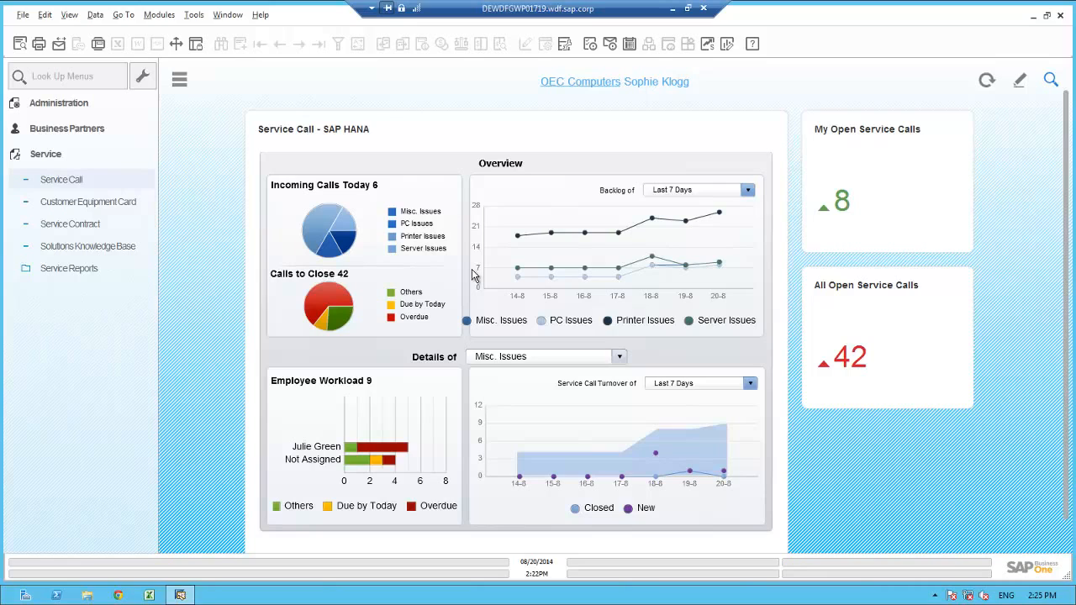
Start a new service call for Paso Enterprises, with a subject saying the contact would like to purchase additional memory for the S10000 Server
{"action": "left_click", "coordinate": [79, 180]}
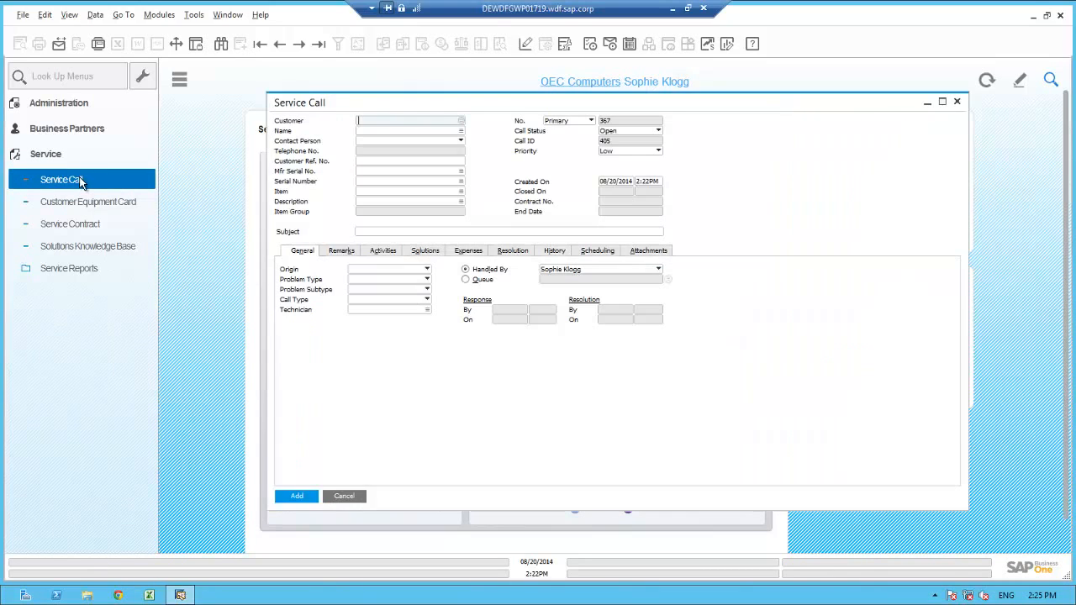
{"action": "left_click", "coordinate": [402, 130]}
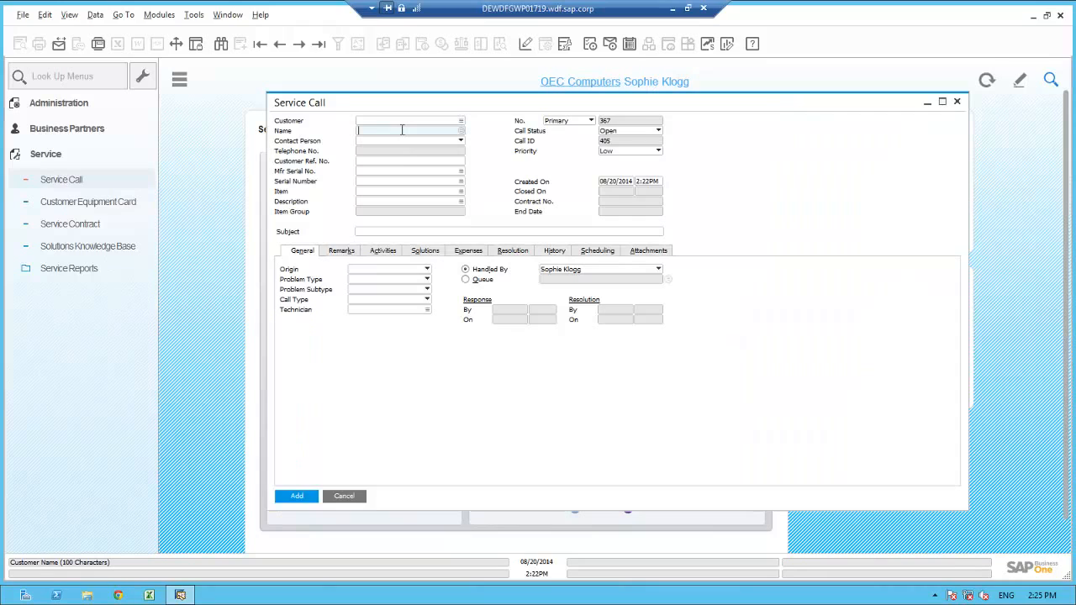
{"action": "type", "text": "Pasc"}
{"action": "key", "text": "Tab"}
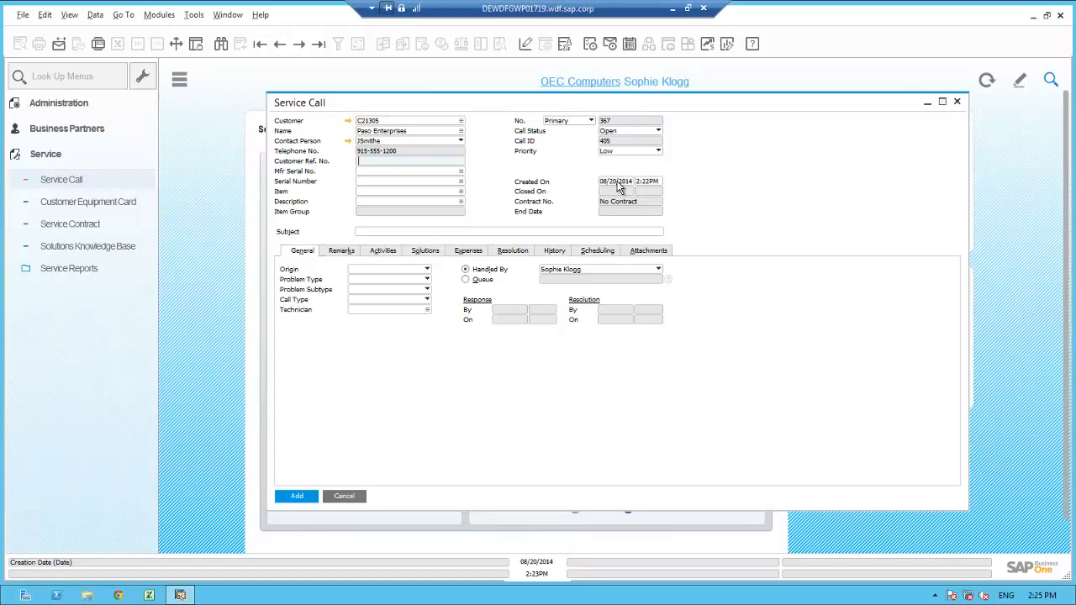
{"action": "left_click", "coordinate": [377, 231]}
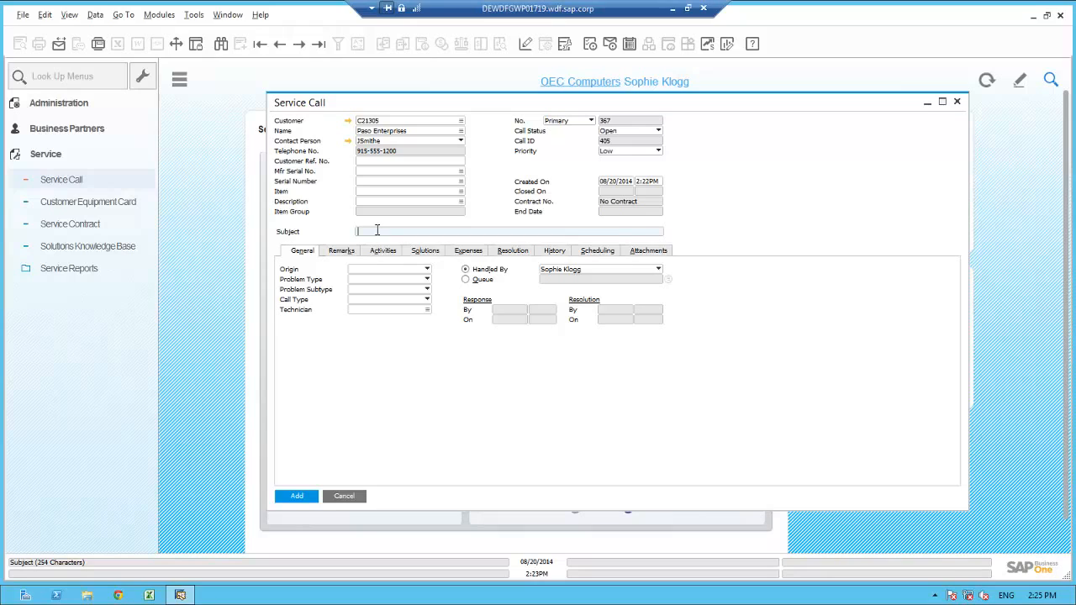
{"action": "type", "text": "Janes would like to purchaseaddtional memory for the S10000 Server"}
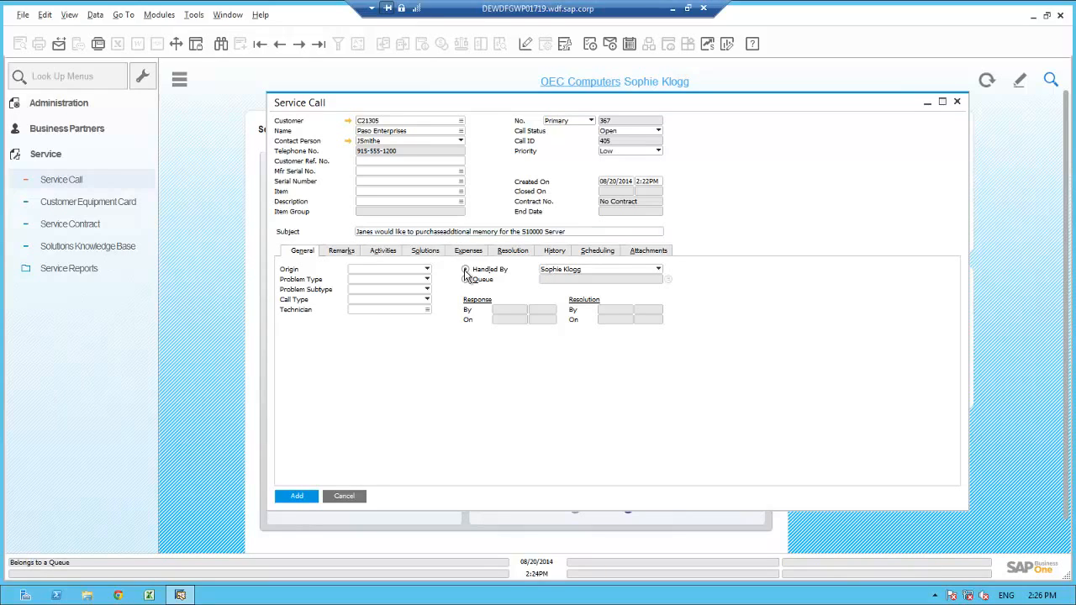
Set the service call's origin to Telephone No. and its problem type to Question
{"action": "left_click", "coordinate": [390, 270]}
{"action": "left_click", "coordinate": [376, 289]}
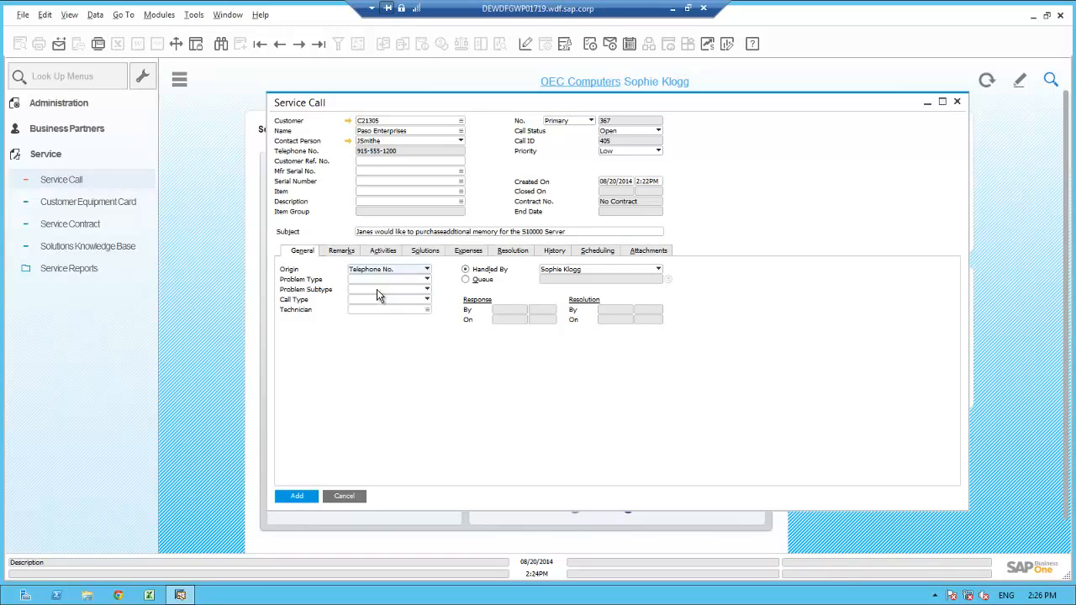
{"action": "left_click", "coordinate": [380, 279]}
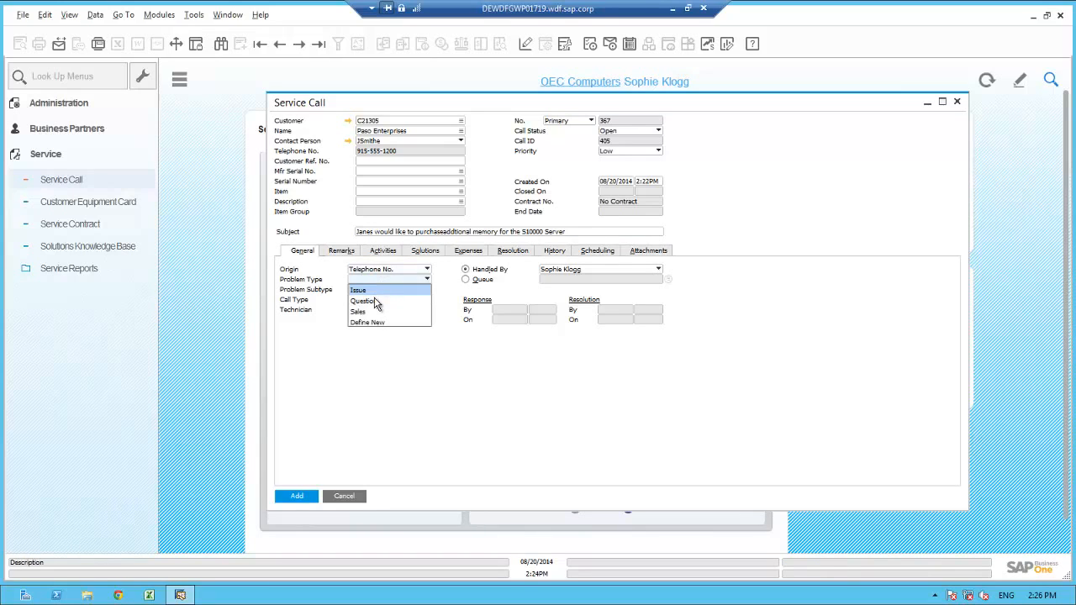
{"action": "left_click", "coordinate": [374, 301]}
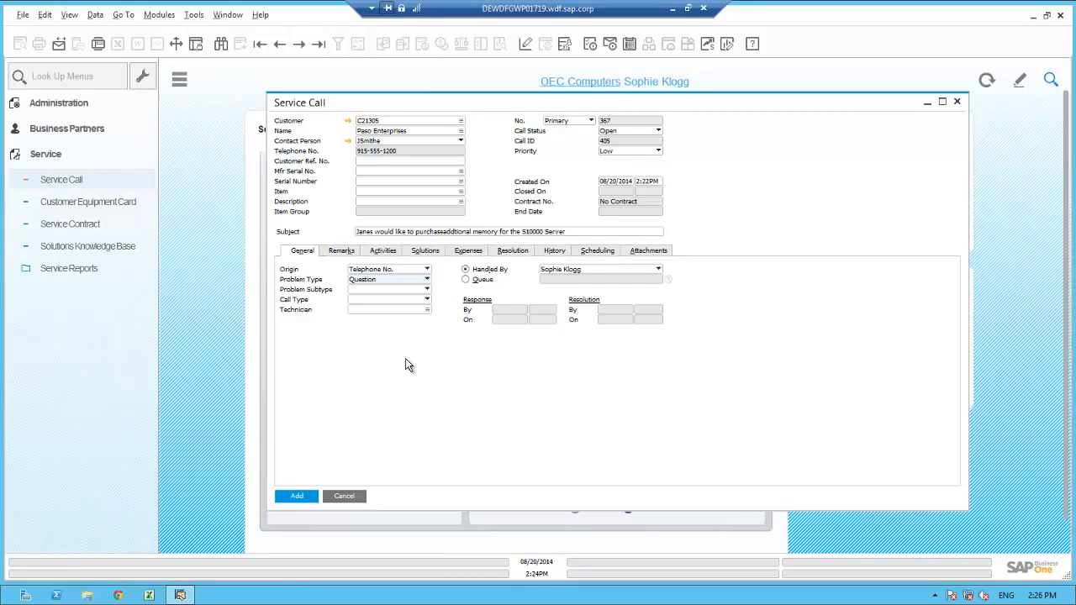
Enter S10000 as the item of the service call
{"action": "left_click", "coordinate": [362, 191]}
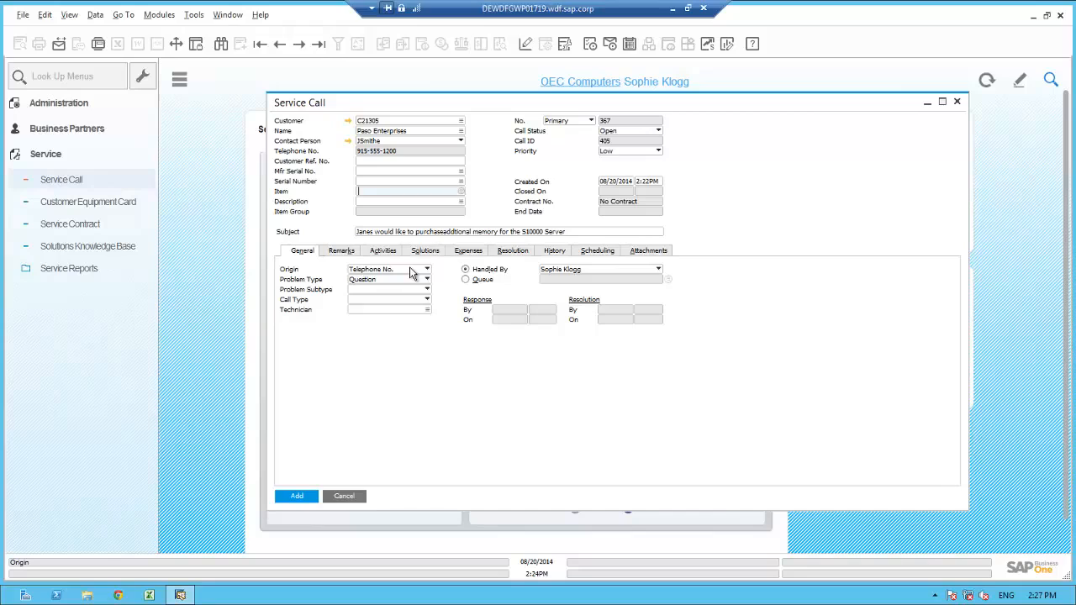
{"action": "type", "text": "S10000"}
{"action": "key", "text": "Tab"}
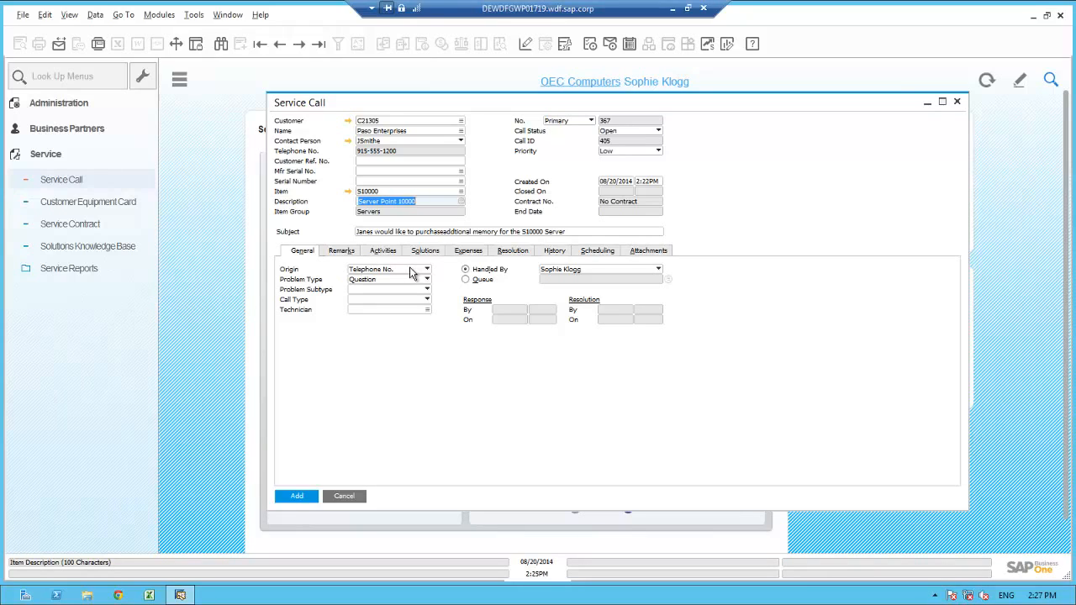
{"action": "left_click", "coordinate": [378, 172]}
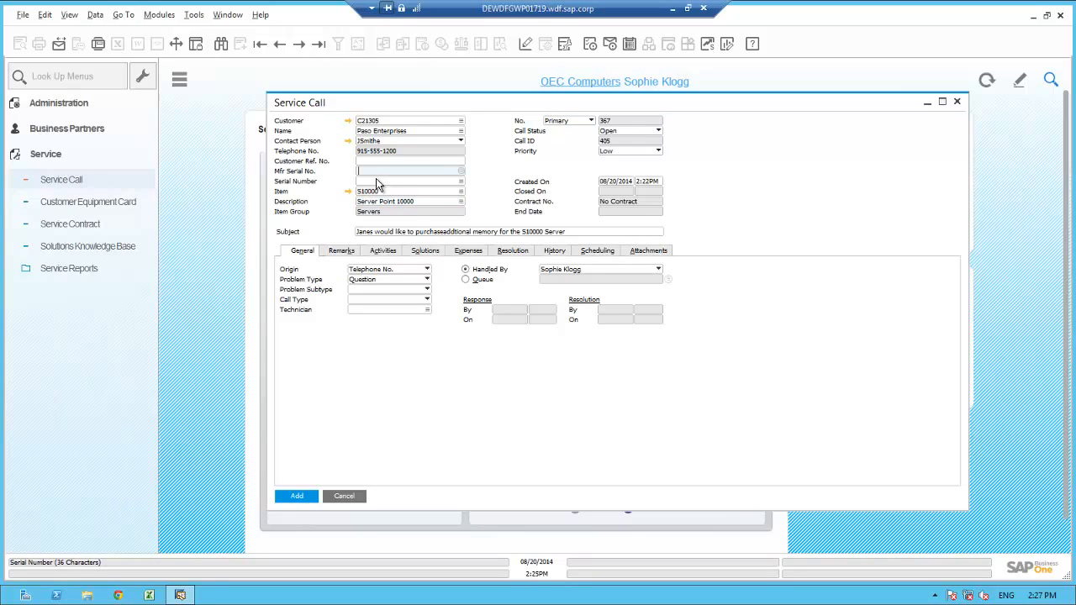
{"action": "left_click", "coordinate": [376, 181]}
{"action": "key", "text": "Tab"}
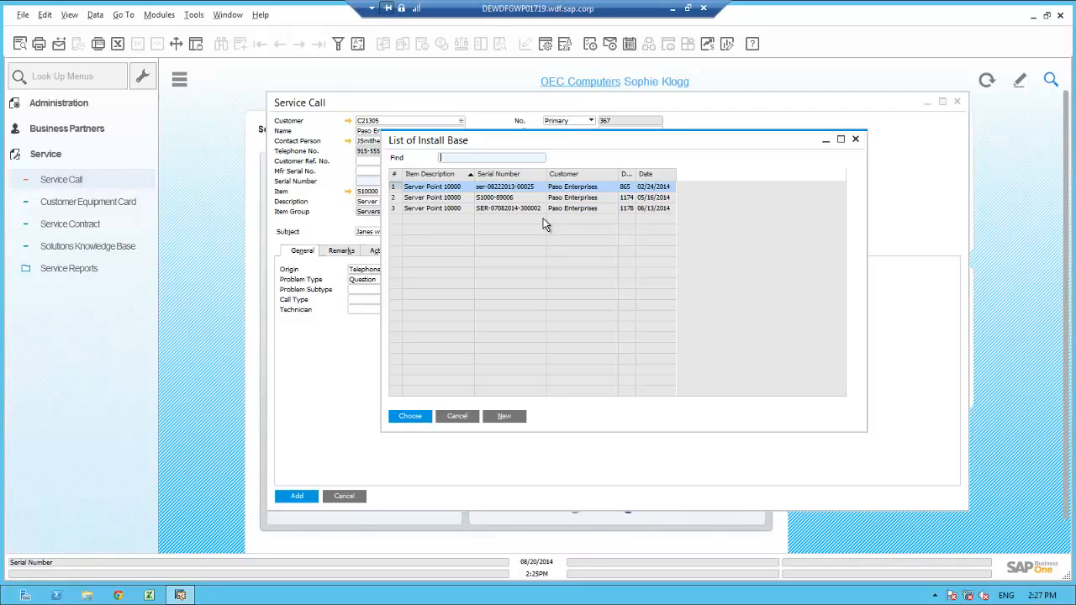
{"action": "double_click", "coordinate": [636, 174]}
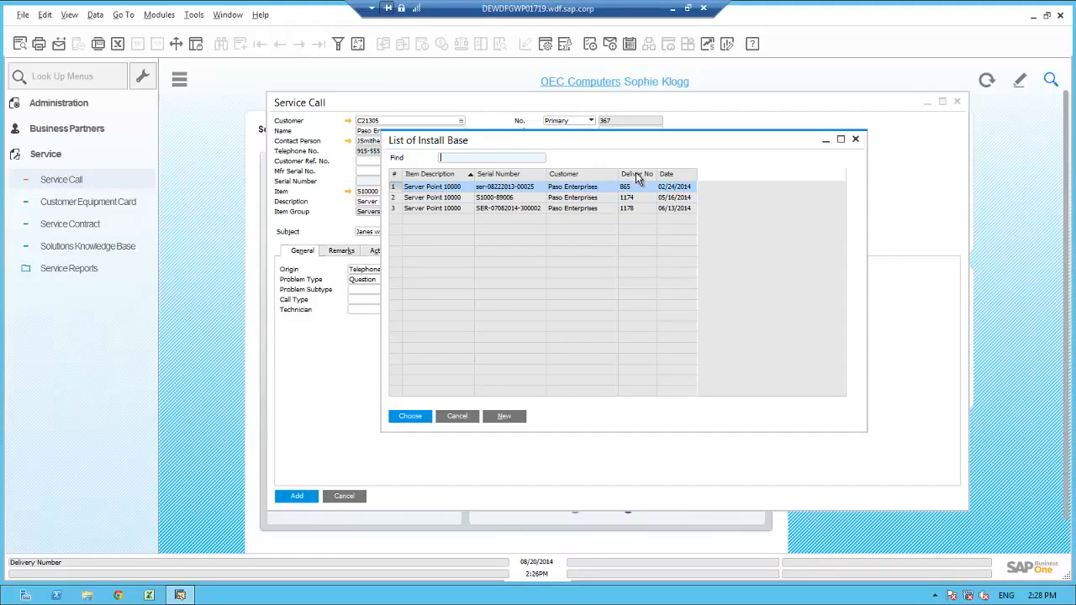
{"action": "left_click", "coordinate": [450, 210]}
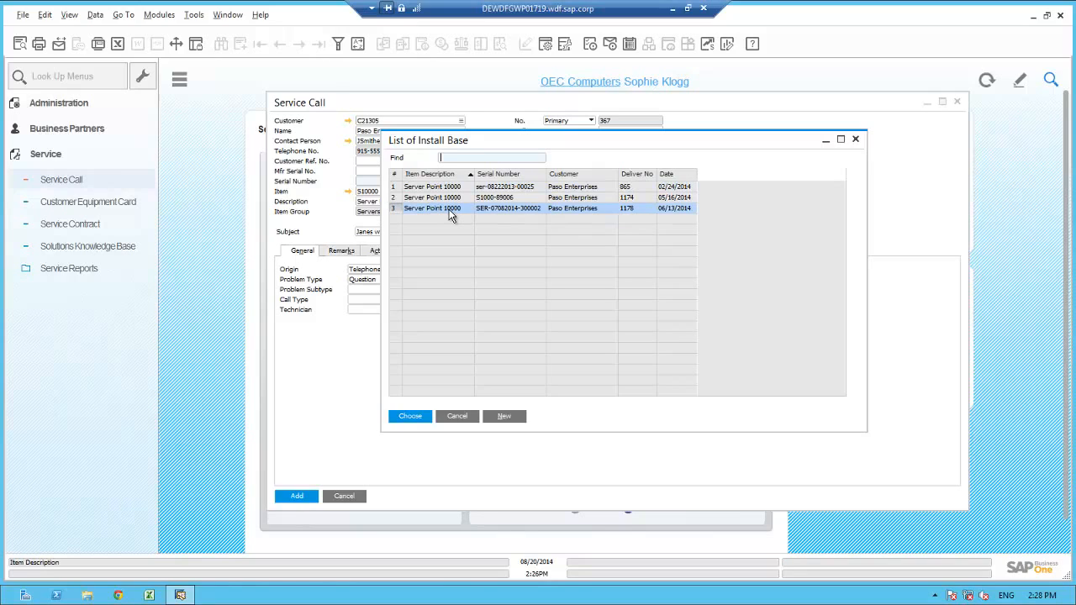
{"action": "left_click", "coordinate": [1050, 79]}
{"action": "type", "text": "0"}
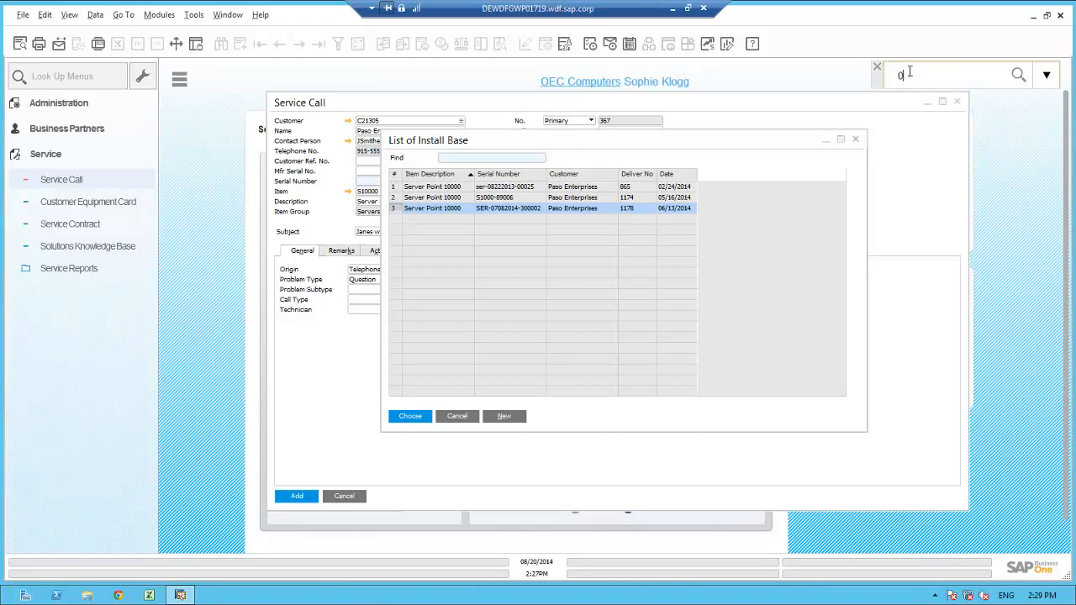
{"action": "type", "text": "7082014-300002"}
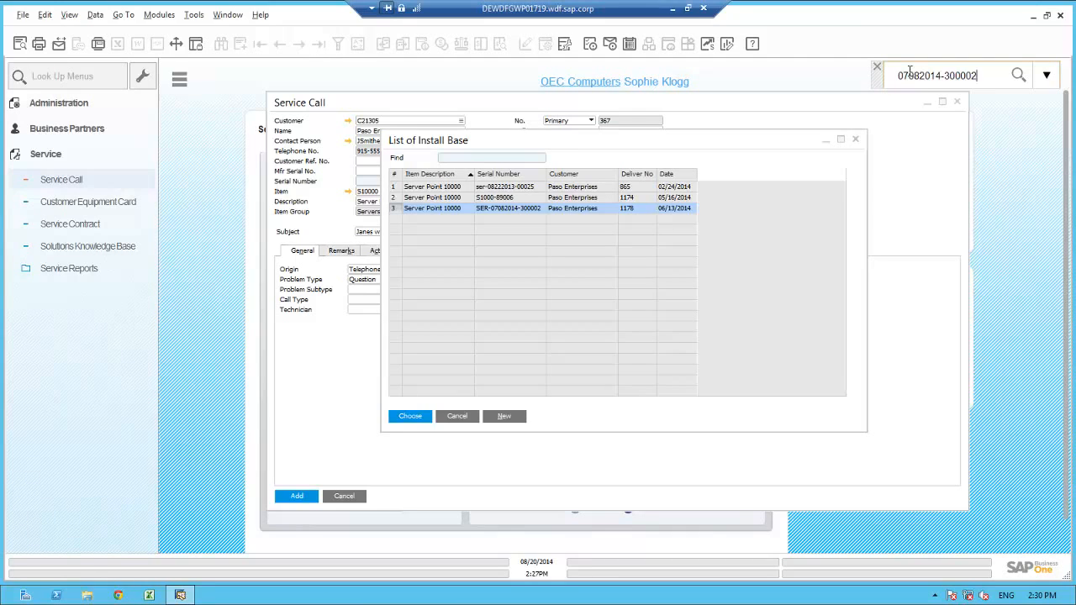
{"action": "left_click", "coordinate": [1018, 76]}
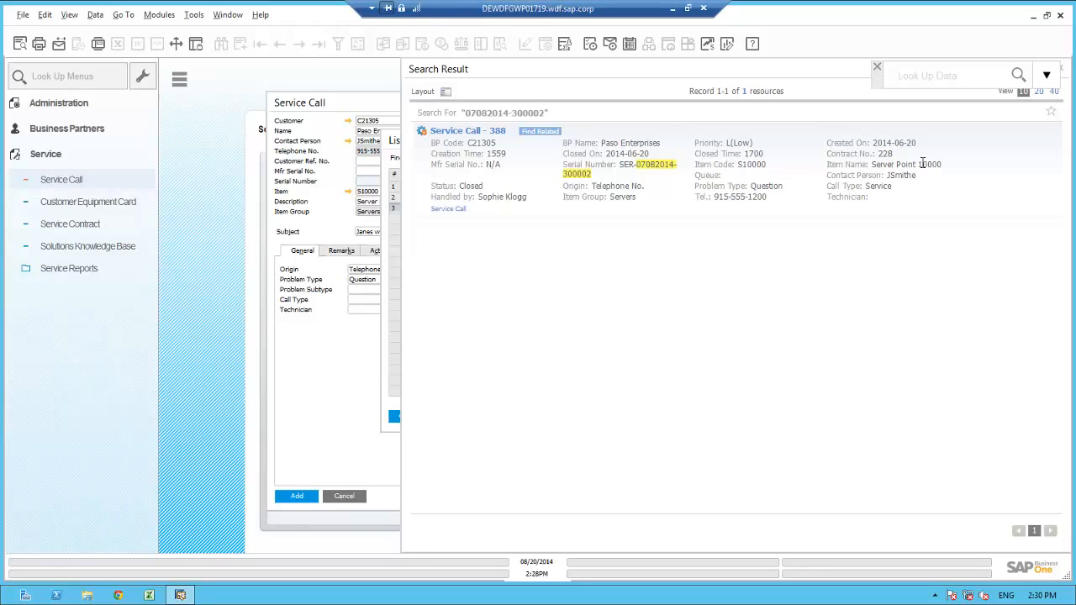
{"action": "left_click", "coordinate": [468, 132]}
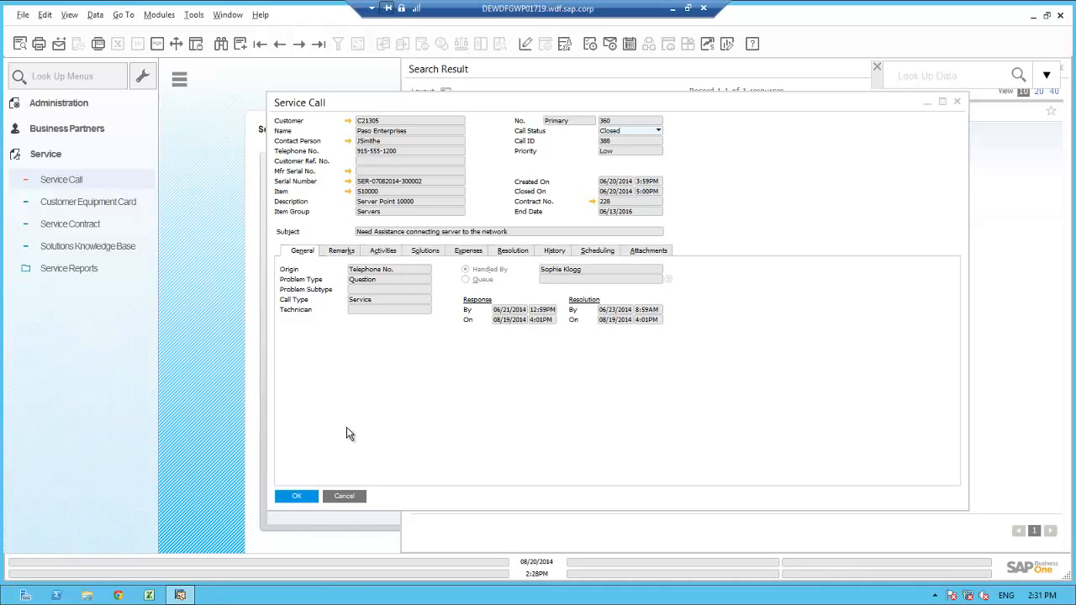
{"action": "left_click", "coordinate": [340, 499]}
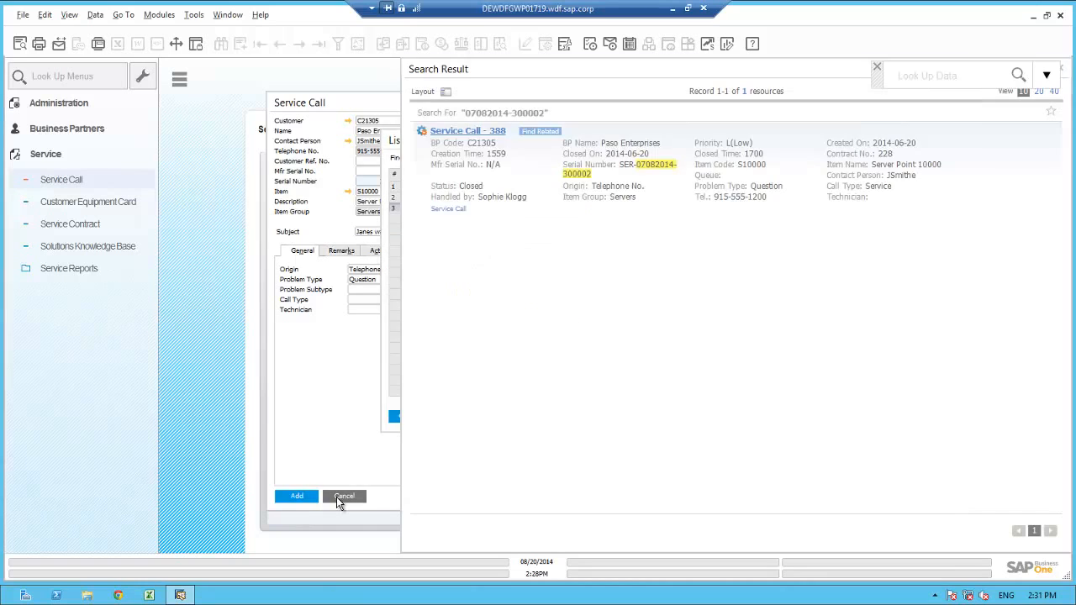
{"action": "left_click", "coordinate": [1063, 74]}
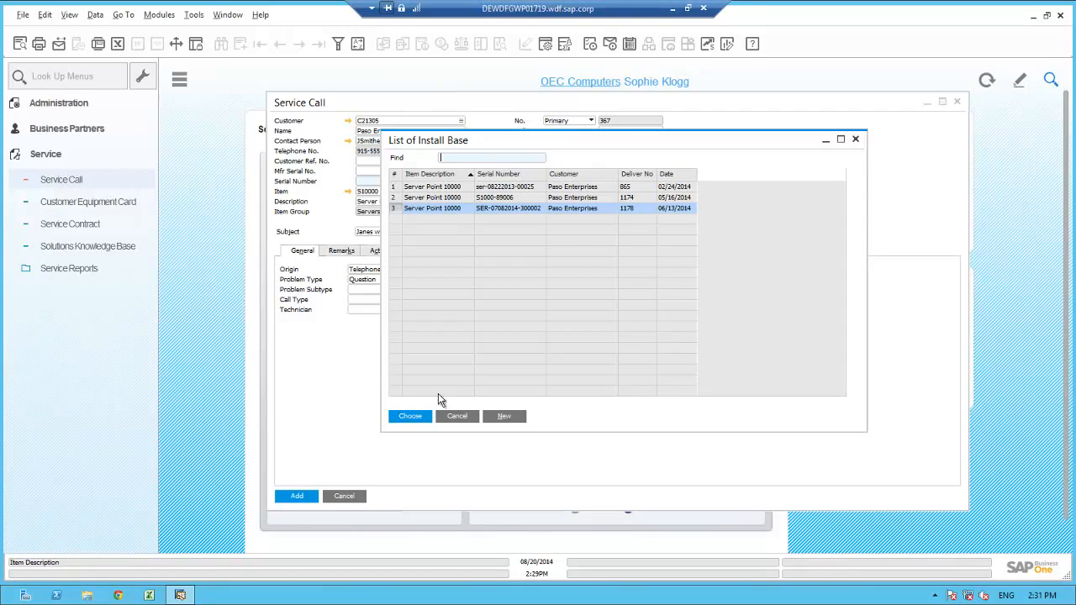
{"action": "left_click", "coordinate": [411, 415]}
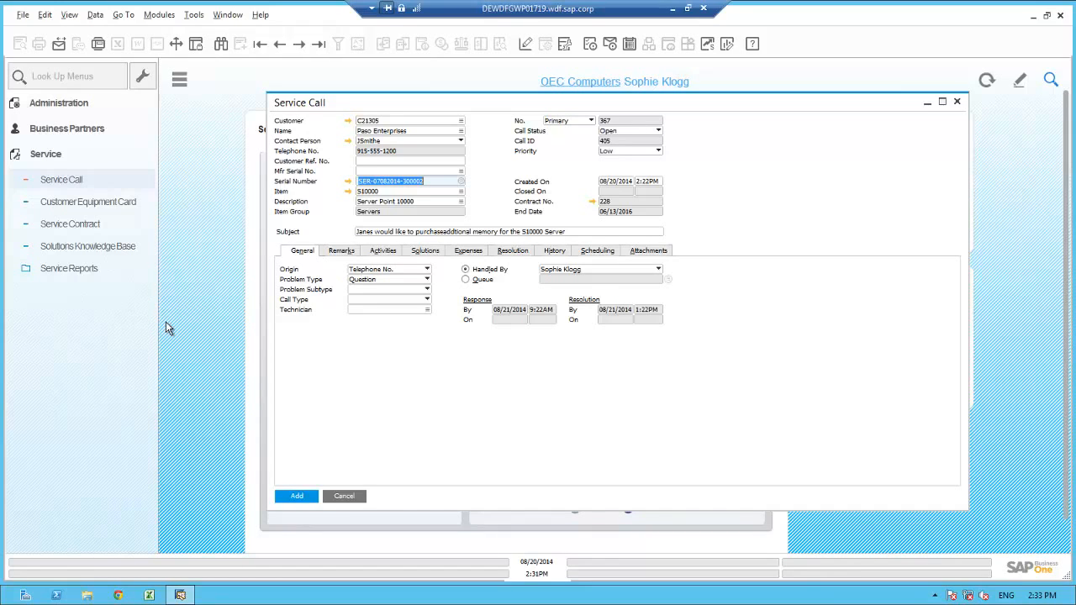
Review the server's customer equipment card and the coverage terms of its warranty service contract, then return to the service call
{"action": "left_click", "coordinate": [347, 181]}
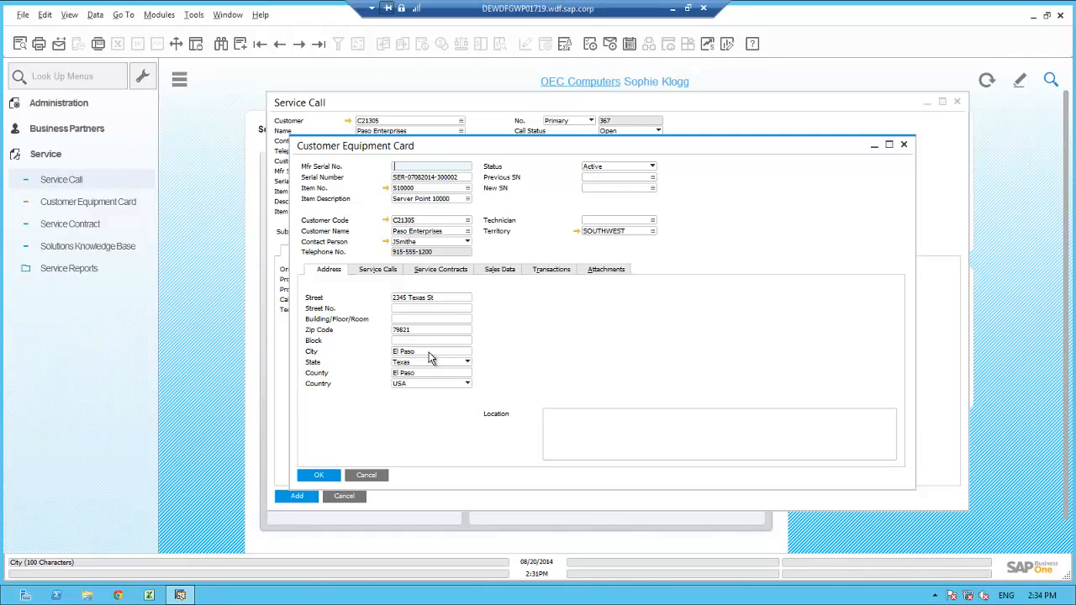
{"action": "left_click", "coordinate": [433, 271]}
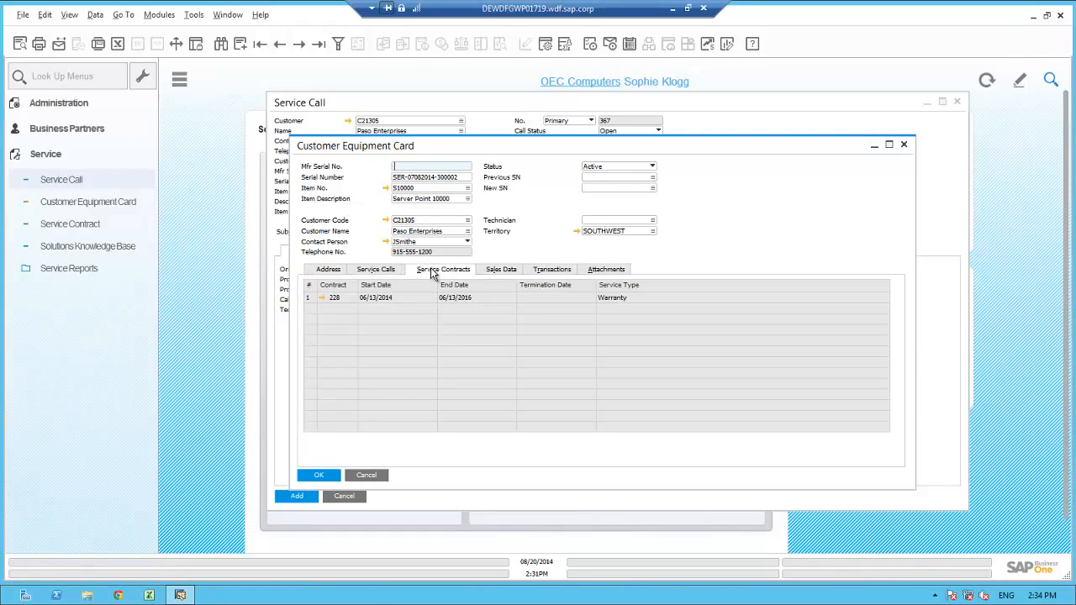
{"action": "left_click", "coordinate": [321, 298]}
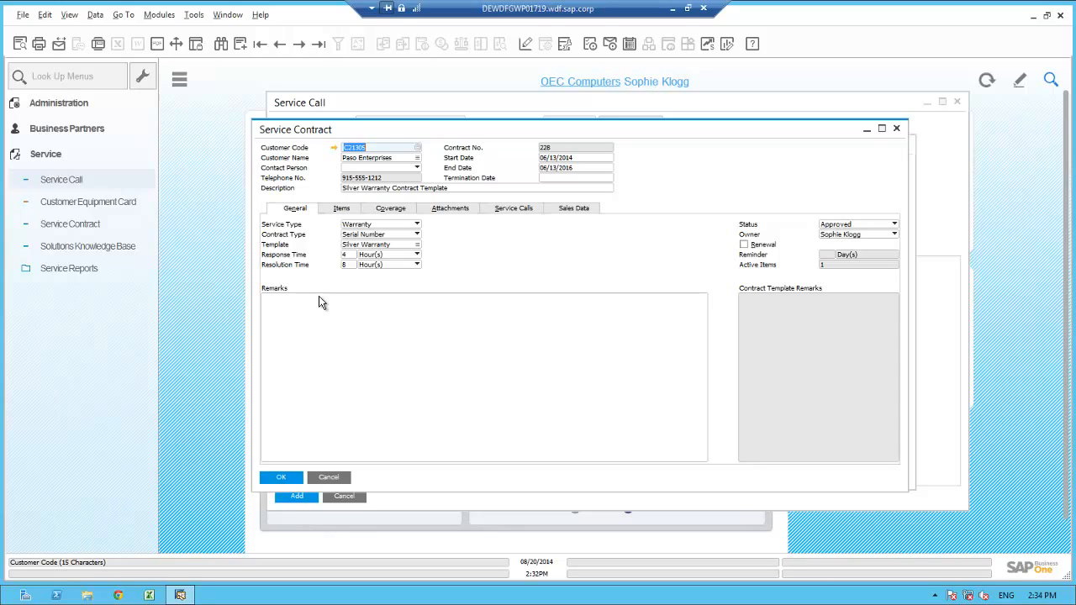
{"action": "left_click", "coordinate": [400, 207]}
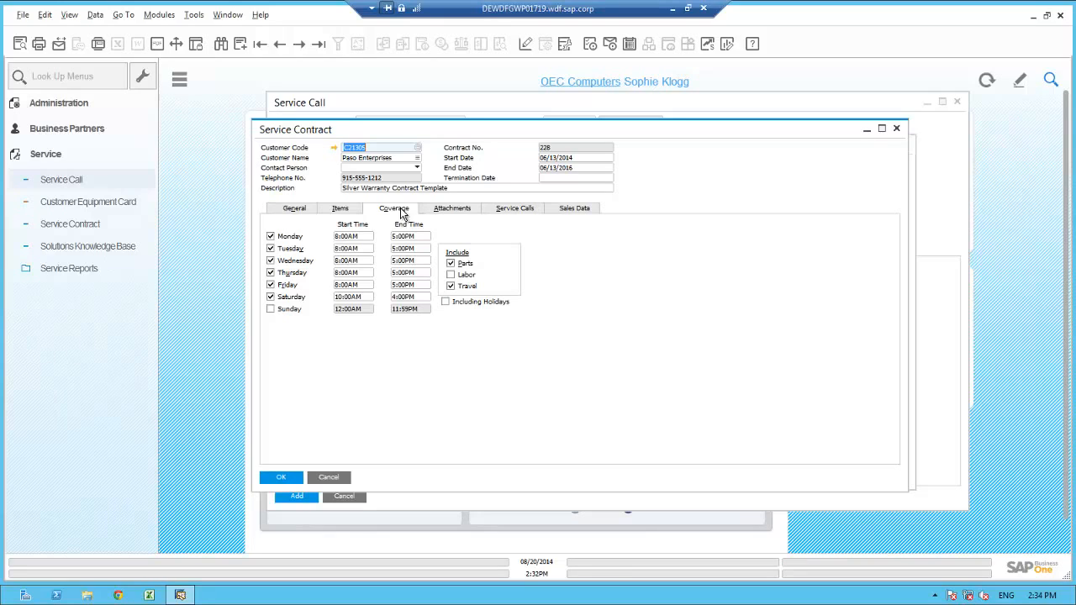
{"action": "left_click", "coordinate": [327, 479]}
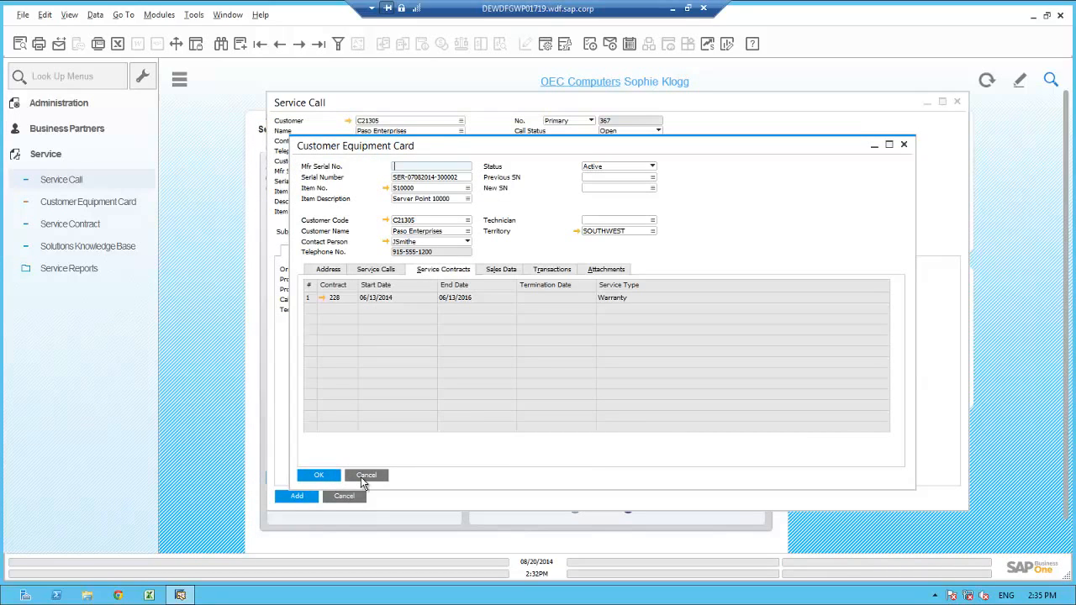
{"action": "left_click", "coordinate": [361, 475]}
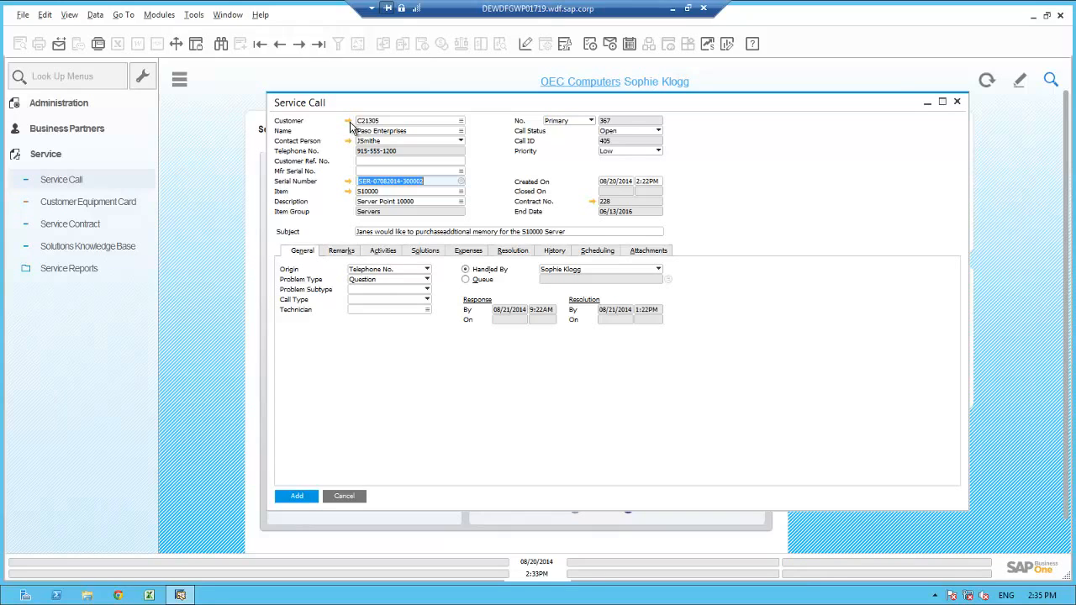
Check the sales employee in the Paso Enterprises business partner master data and close the record
{"action": "left_click", "coordinate": [348, 122]}
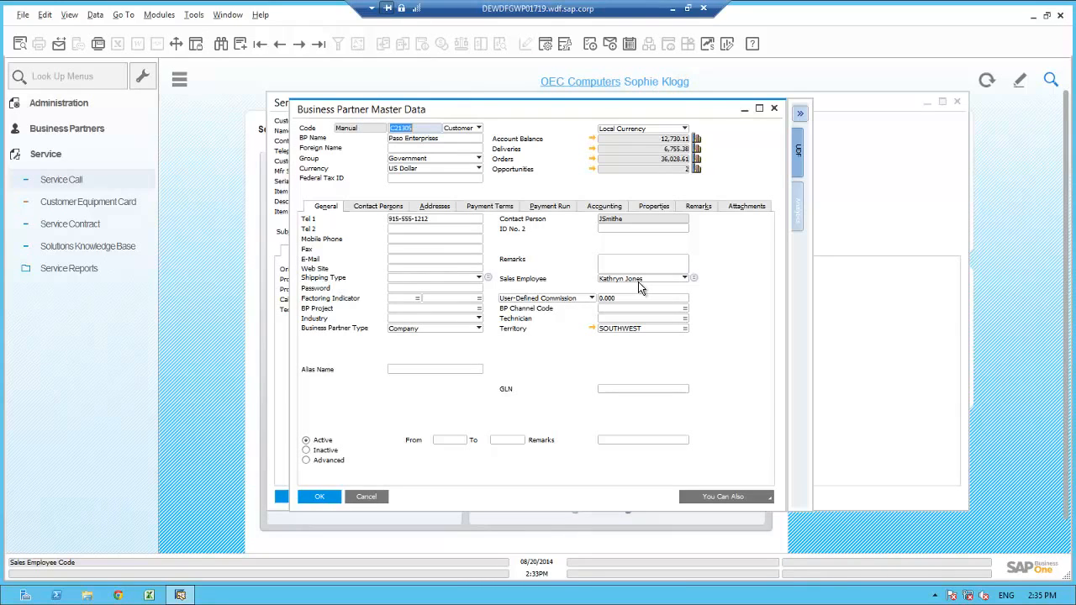
{"action": "left_click", "coordinate": [366, 496]}
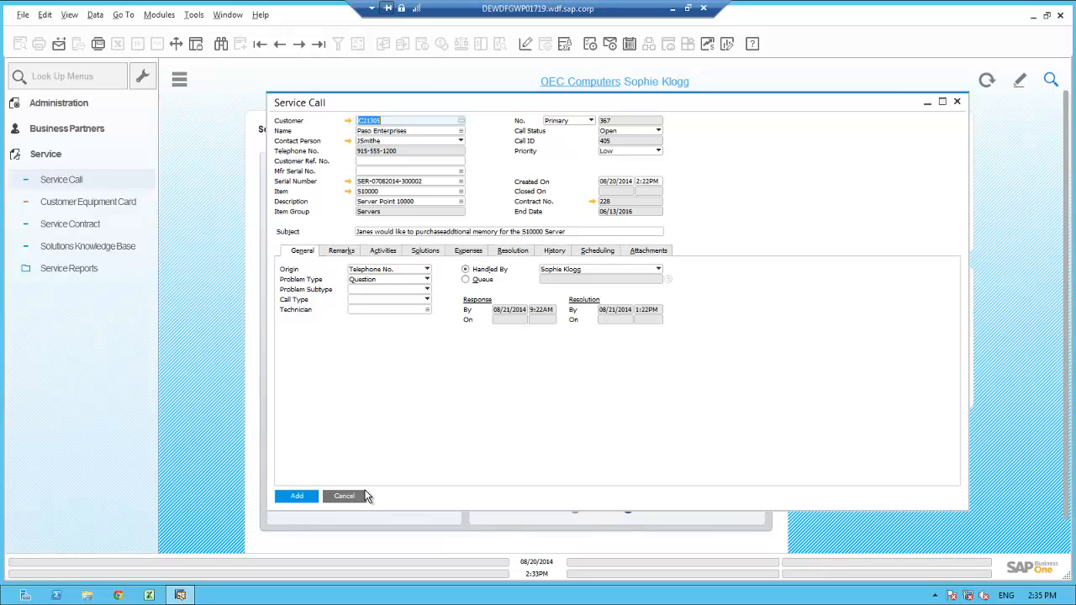
Create a linked phone call activity from the service call with type Sales and subject Purchase, assigned to the customer's sales employee
{"action": "left_click", "coordinate": [382, 252]}
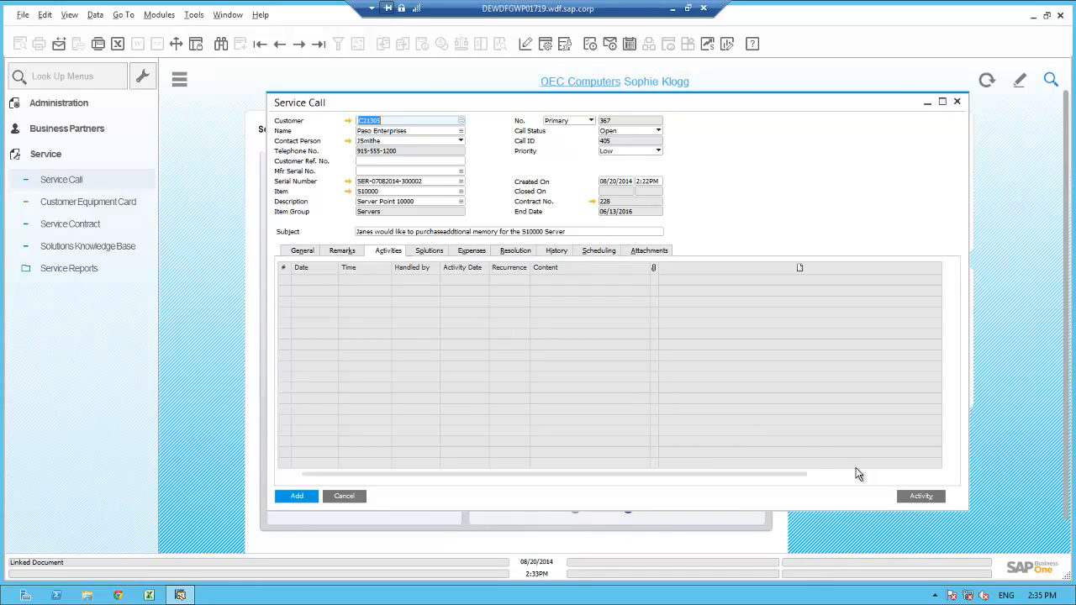
{"action": "left_click", "coordinate": [923, 497]}
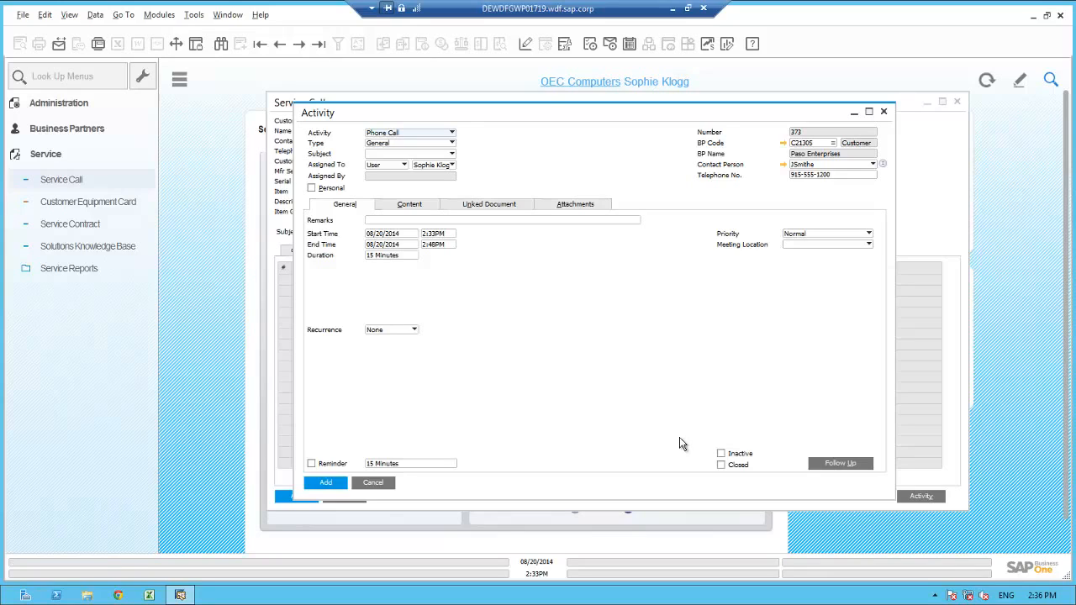
{"action": "left_click", "coordinate": [419, 143]}
{"action": "left_click", "coordinate": [400, 164]}
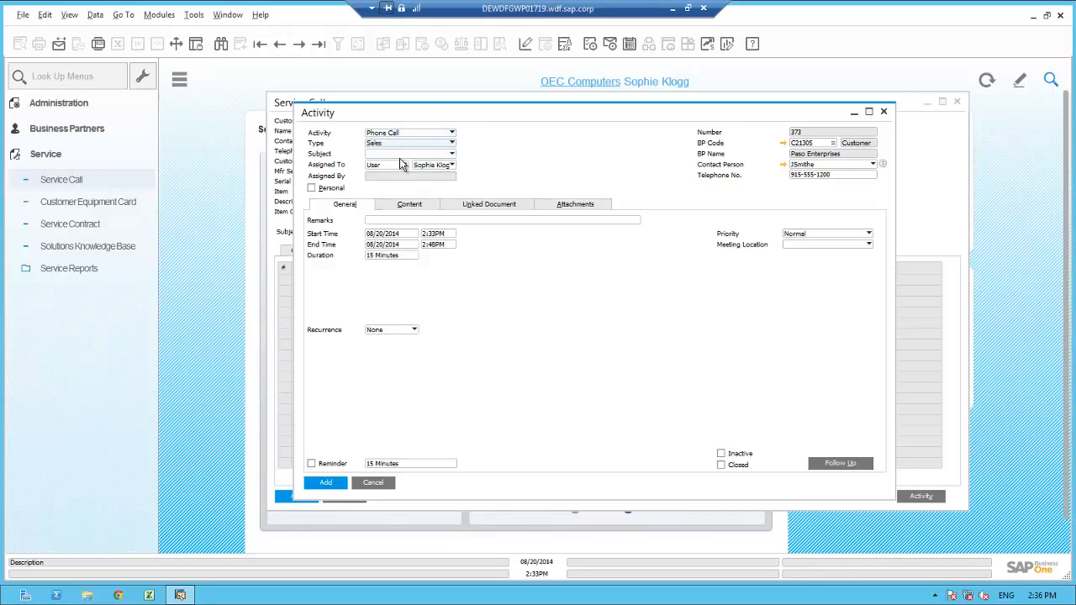
{"action": "left_click", "coordinate": [409, 154]}
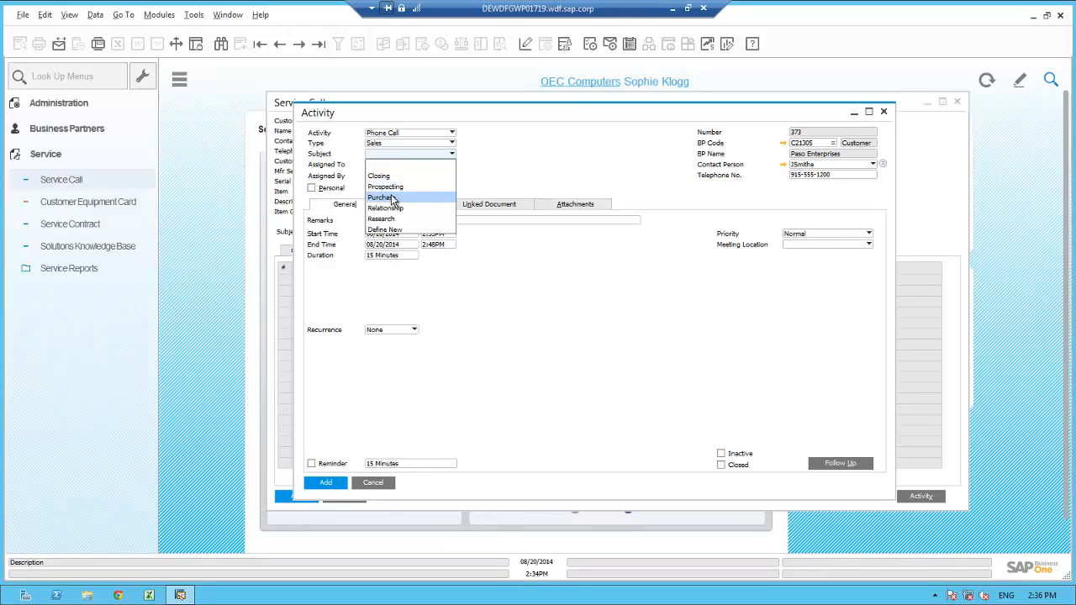
{"action": "left_click", "coordinate": [401, 196]}
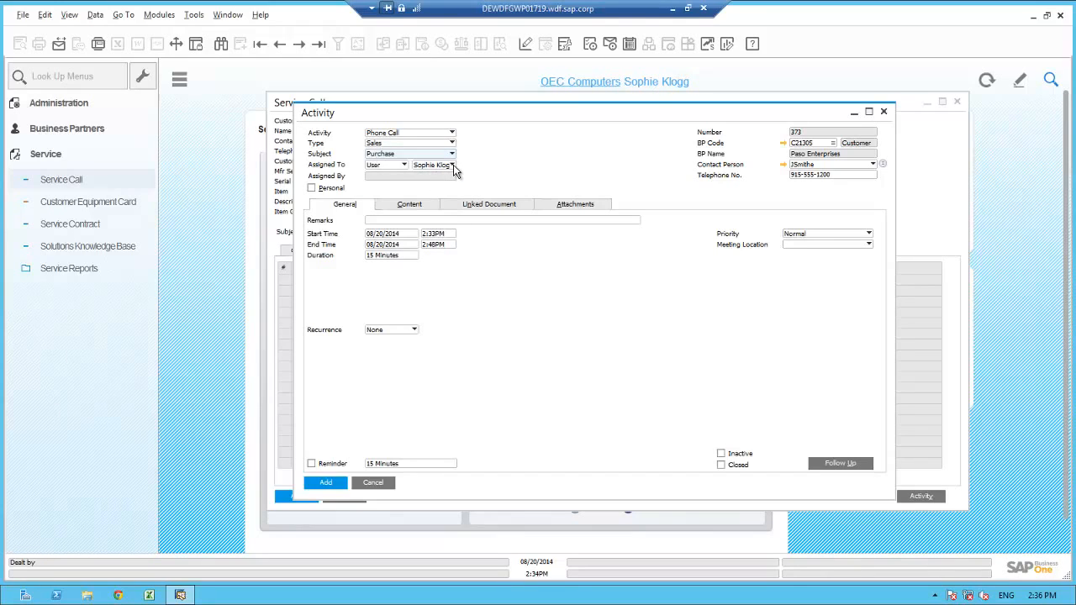
{"action": "left_click", "coordinate": [452, 165]}
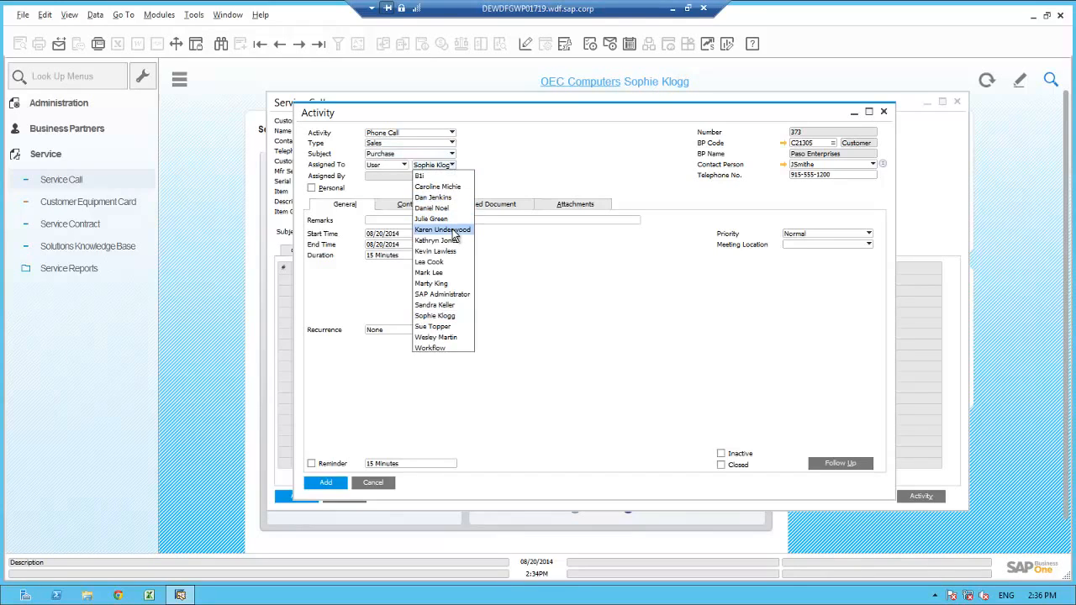
{"action": "left_click", "coordinate": [442, 240]}
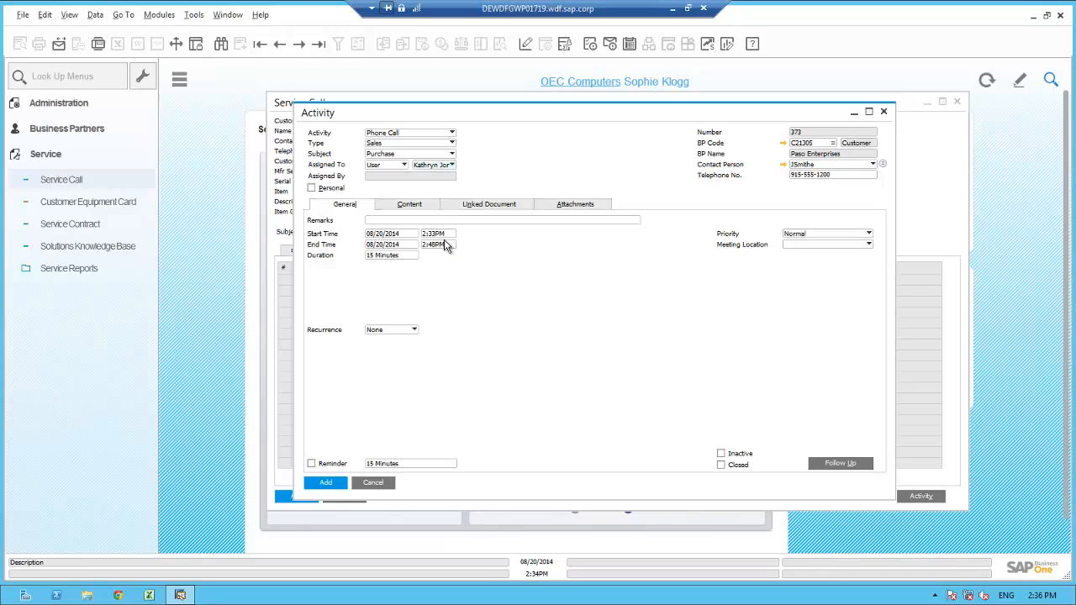
Enter a remark asking to call the contact about the purchase of additional memory, enable the 15-minute reminder, and add the activity
{"action": "left_click", "coordinate": [415, 222]}
{"action": "type", "text": "Please call Jane about the purchse of addtional memory"}
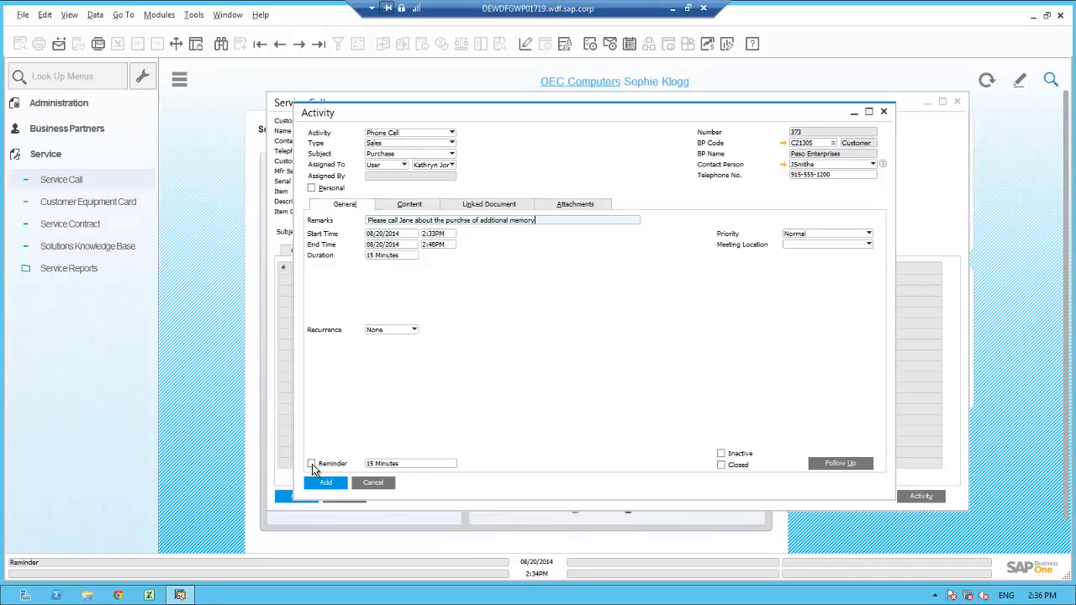
{"action": "left_click", "coordinate": [312, 464]}
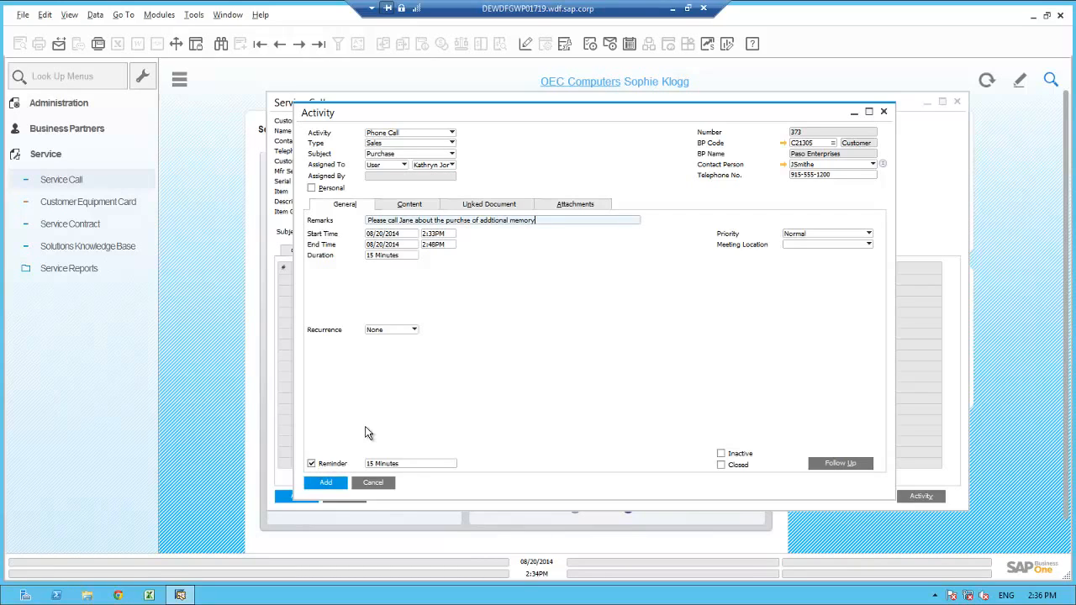
{"action": "left_click", "coordinate": [335, 485]}
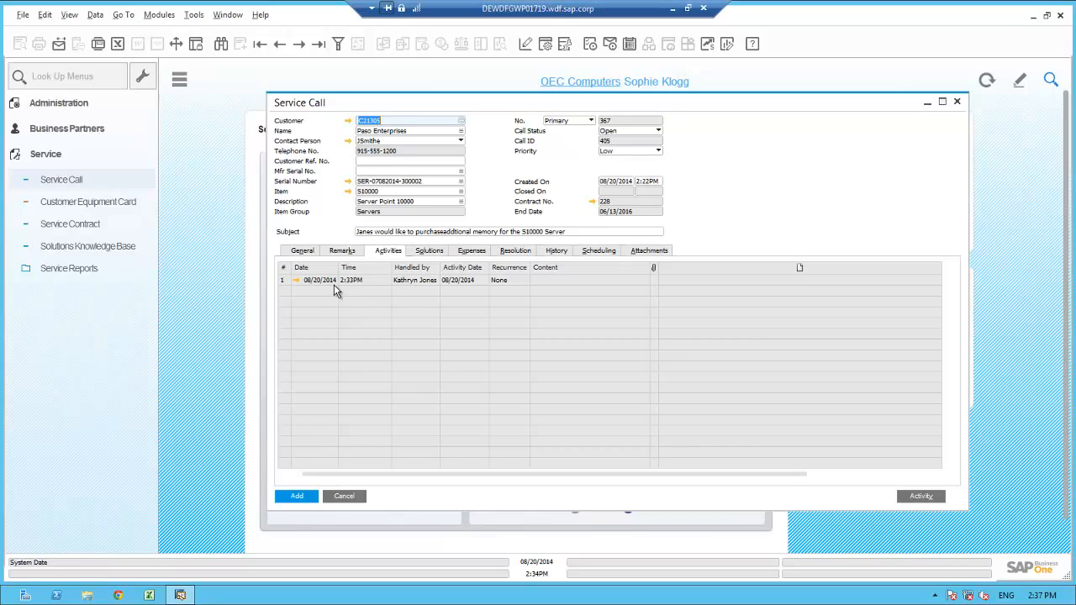
Set the service call's call type to Sales
{"action": "left_click", "coordinate": [301, 251]}
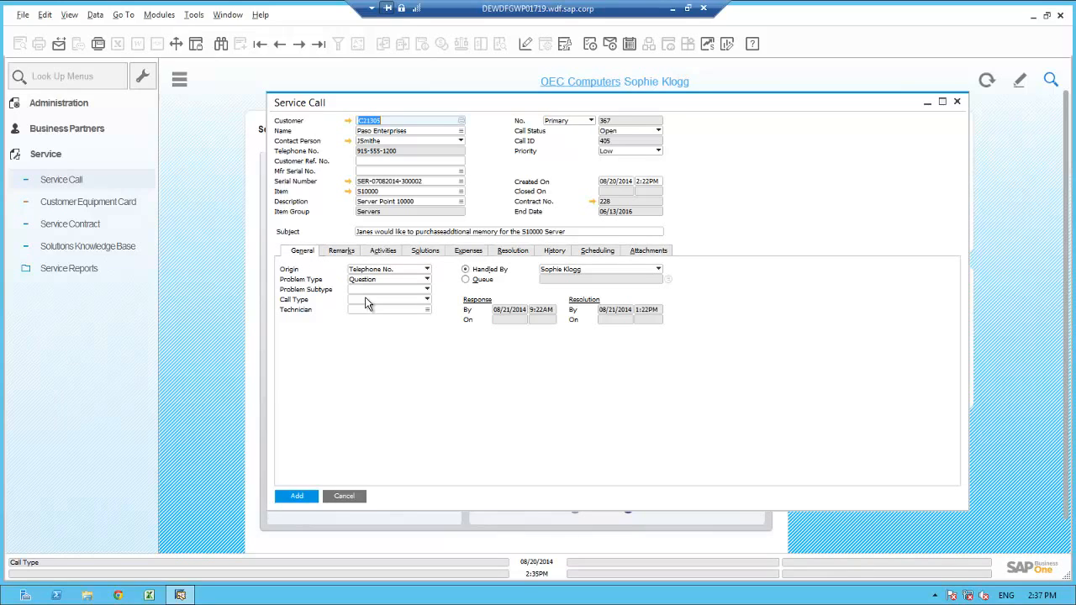
{"action": "left_click", "coordinate": [366, 301]}
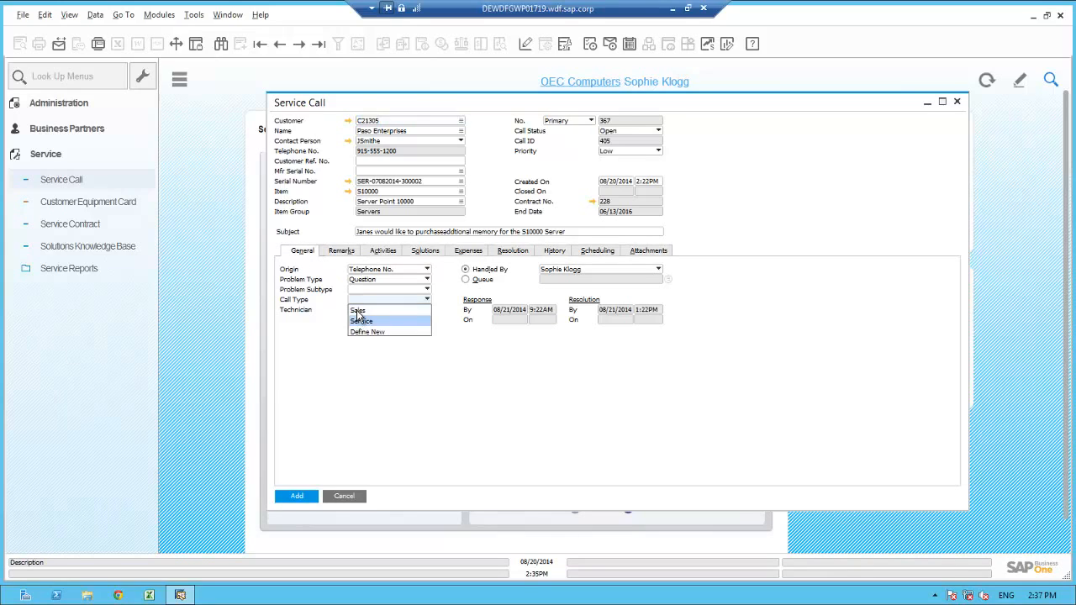
{"action": "left_click", "coordinate": [357, 311]}
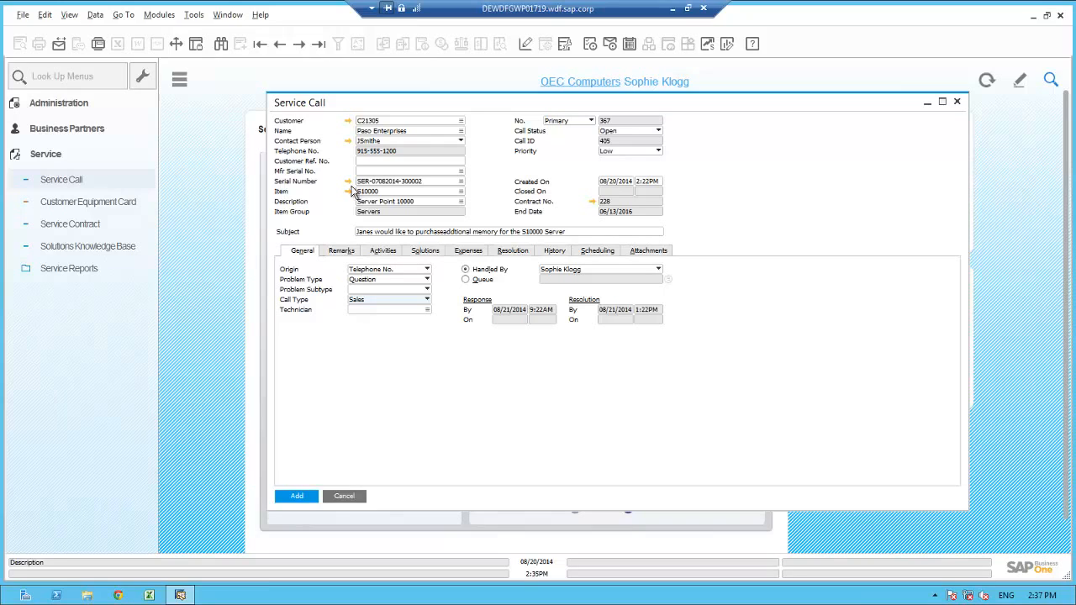
Record as the service call's resolution that the status is pending based on the sales employee calling the contact about the additional memory purchase
{"action": "left_click", "coordinate": [513, 251]}
{"action": "left_click", "coordinate": [366, 294]}
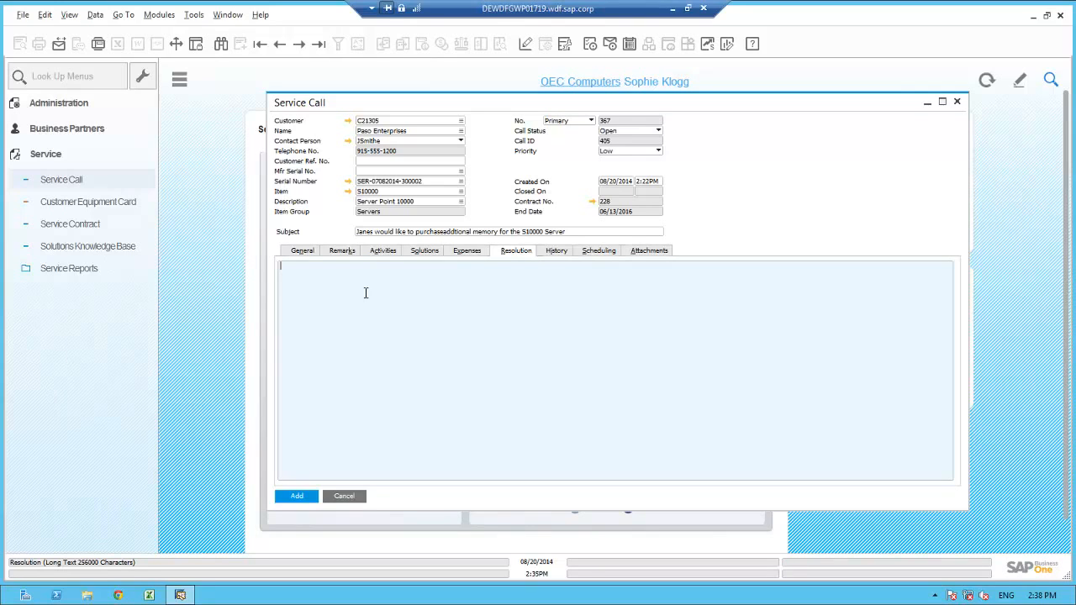
{"action": "type", "text": "Set this call status to pending based on Kathryn calling Jane about addtional memory purchase"}
{"action": "type", "text": "."}
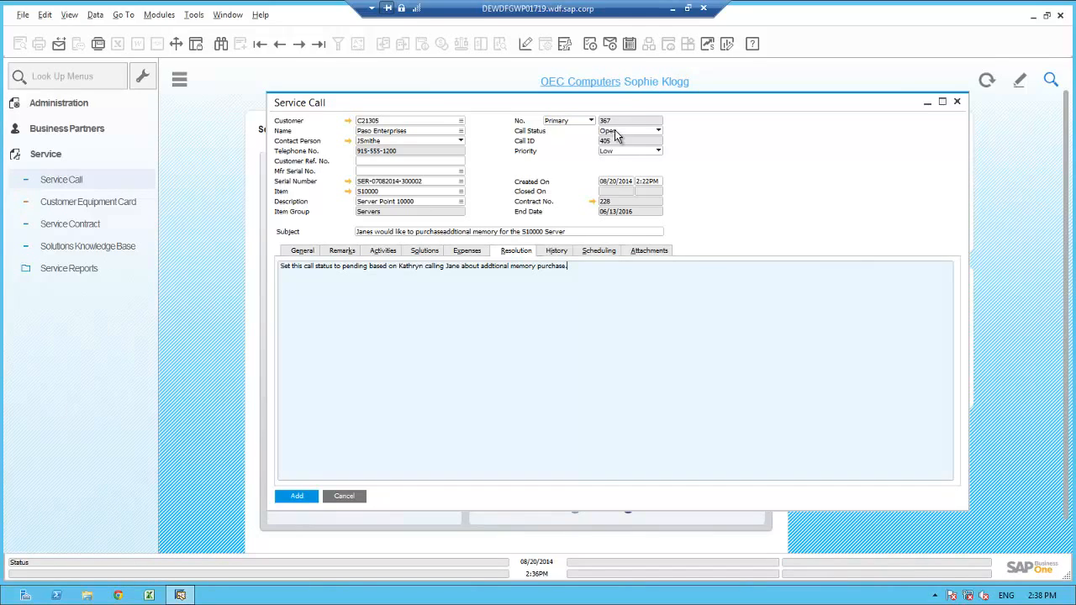
Change the service call's status to Pending and add the call
{"action": "left_click", "coordinate": [616, 135]}
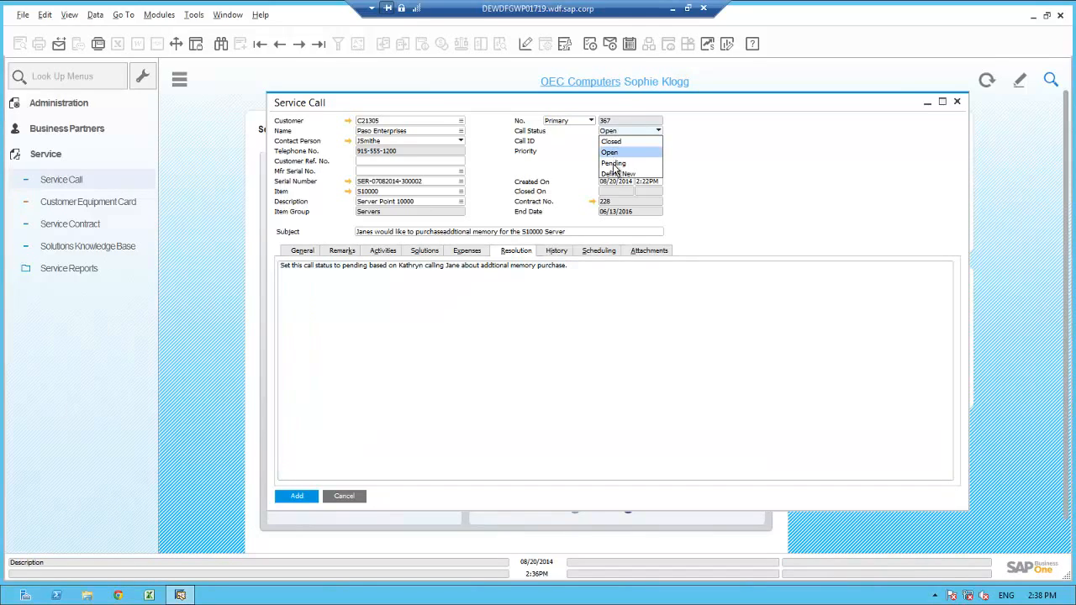
{"action": "left_click", "coordinate": [614, 164]}
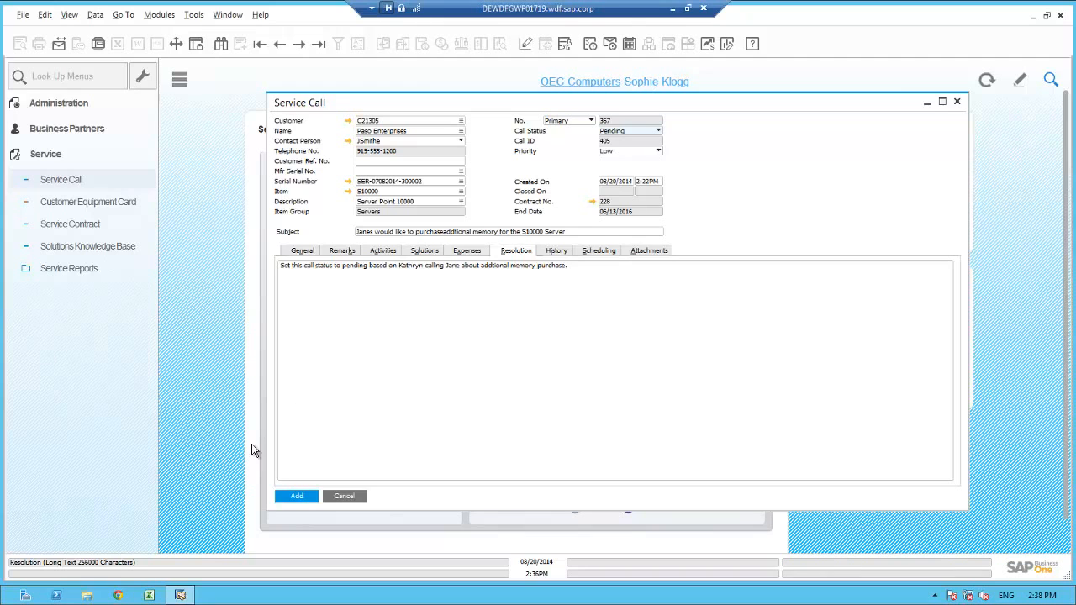
{"action": "left_click", "coordinate": [296, 497]}
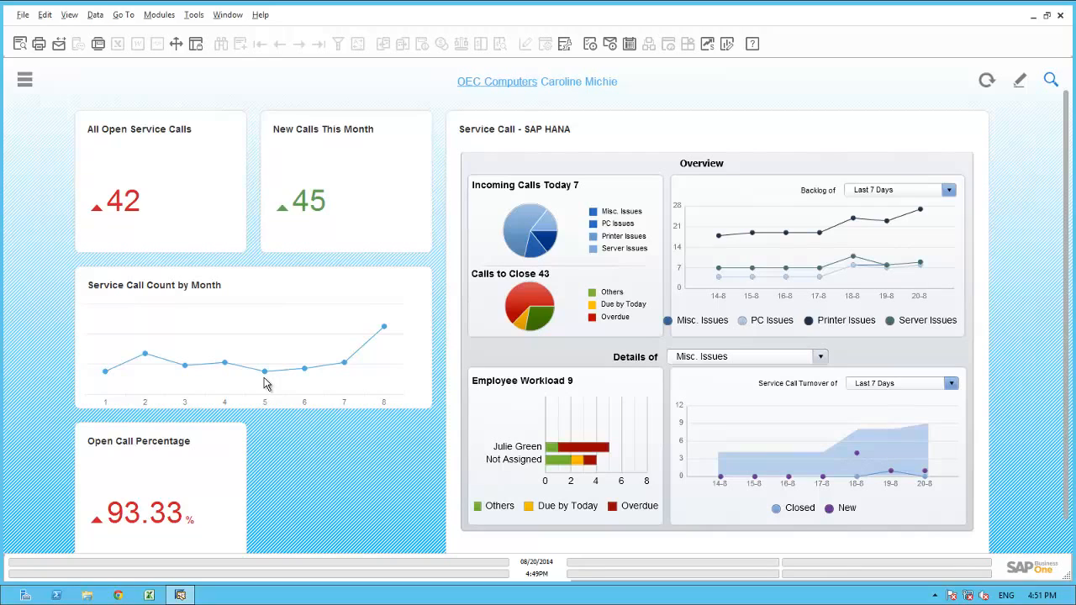
Examine the dashboard's latest monthly call count, overdue calls to close, and the backlog for the last 4 weeks
{"action": "mouse_move", "coordinate": [385, 332]}
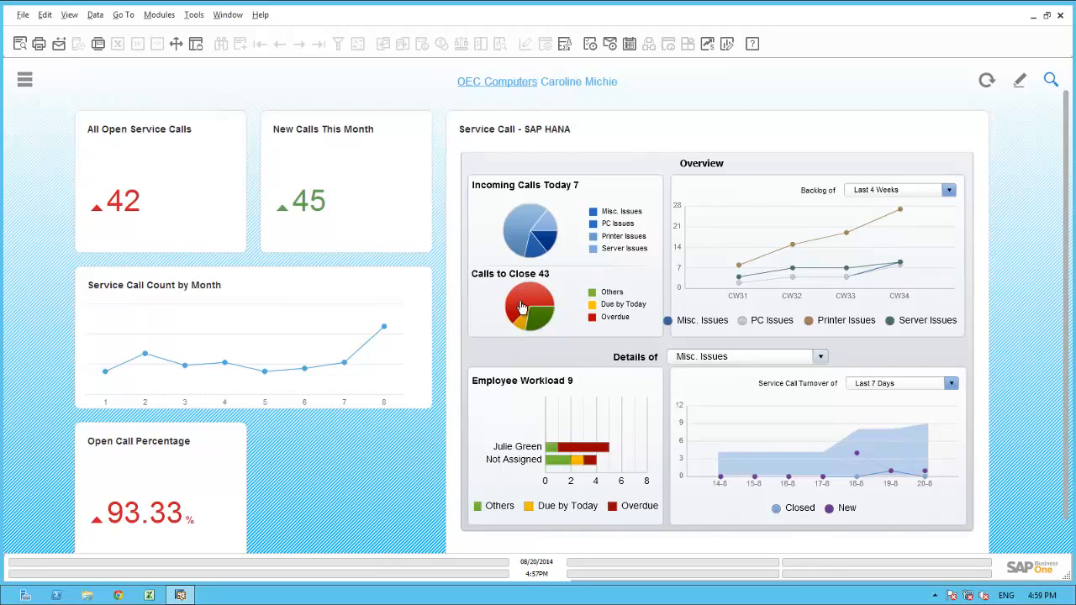
{"action": "mouse_move", "coordinate": [521, 308]}
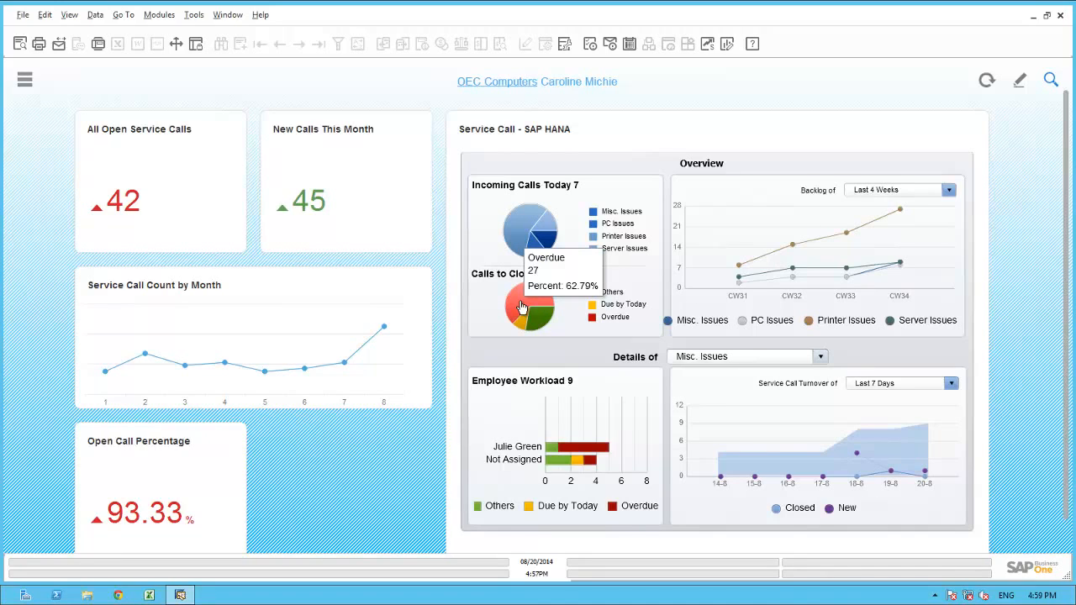
{"action": "left_click", "coordinate": [948, 193]}
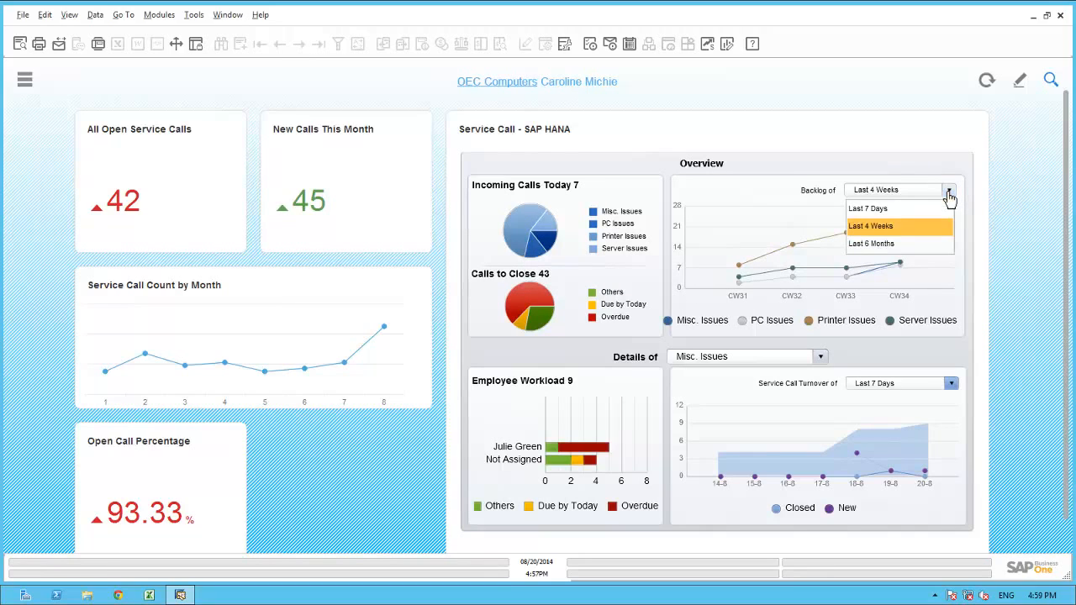
{"action": "left_click", "coordinate": [892, 234]}
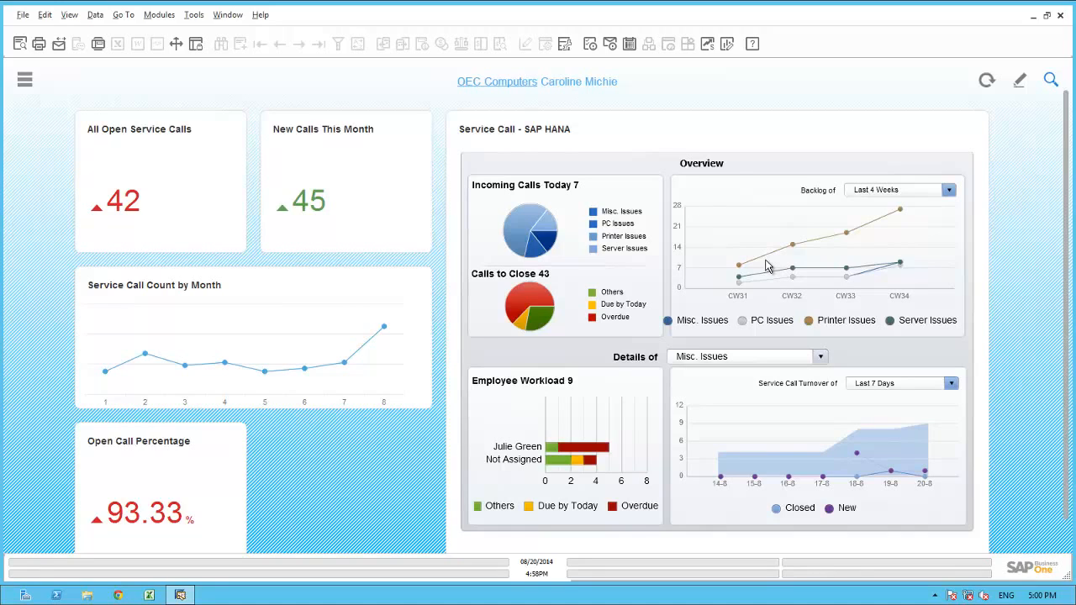
Compare employee workload and call turnover on the dashboard for PC Issues and Printer Issues
{"action": "left_click", "coordinate": [822, 357]}
{"action": "left_click", "coordinate": [745, 365]}
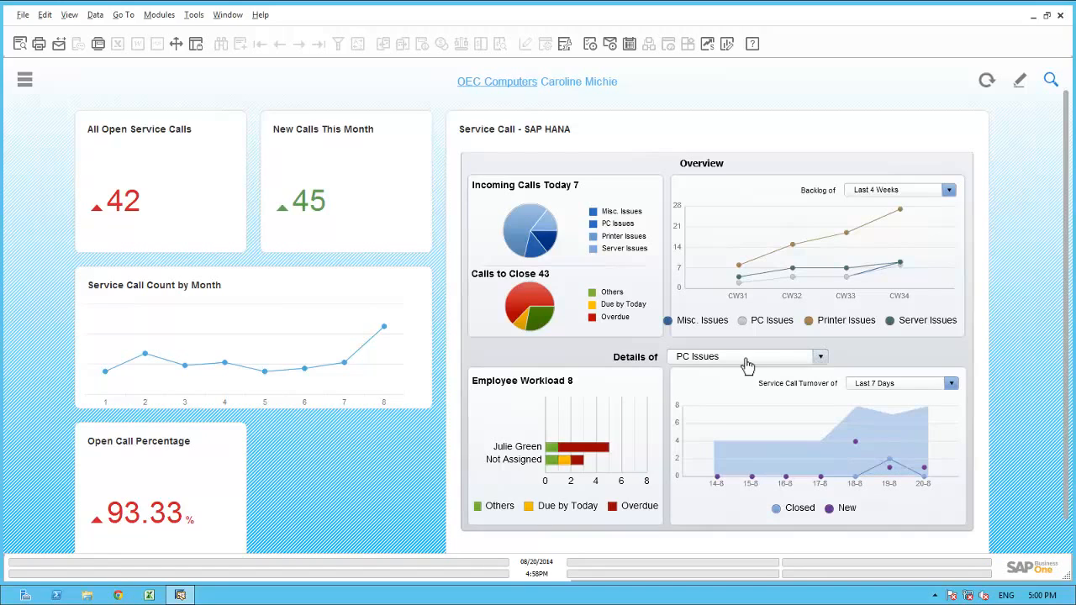
{"action": "left_click", "coordinate": [748, 359]}
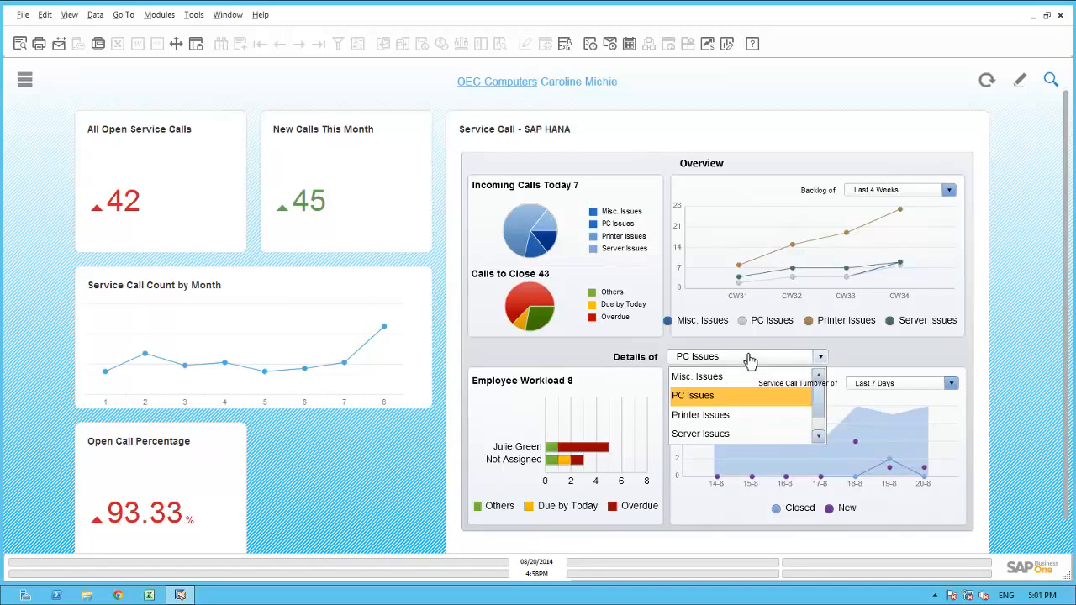
{"action": "left_click", "coordinate": [703, 417]}
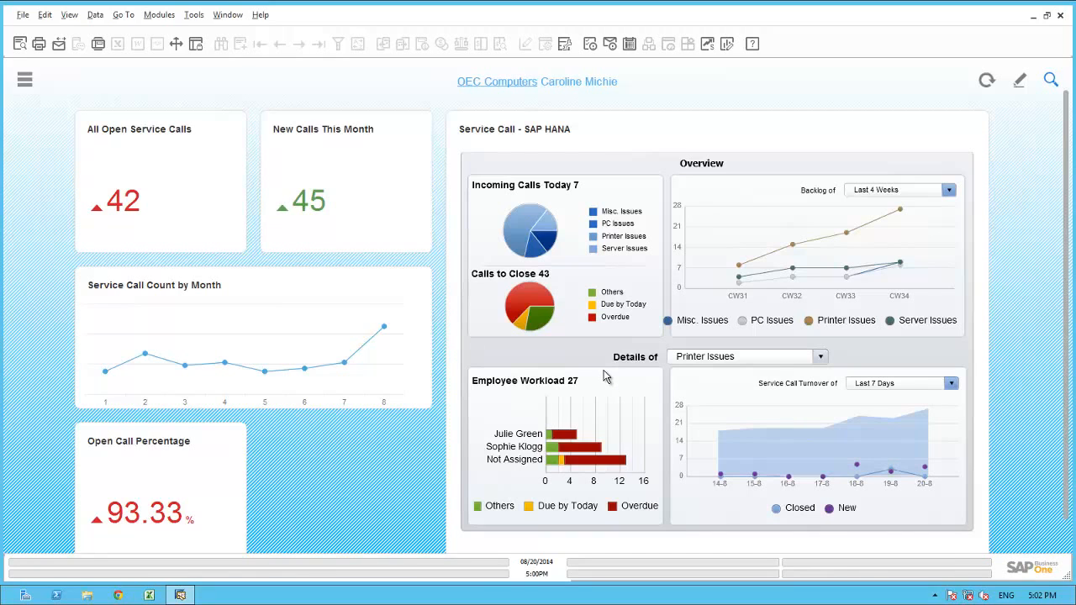
Run the Service Calls by Queue report limited to calls with Open status and review the calls in the Printers queue
{"action": "left_click", "coordinate": [25, 79]}
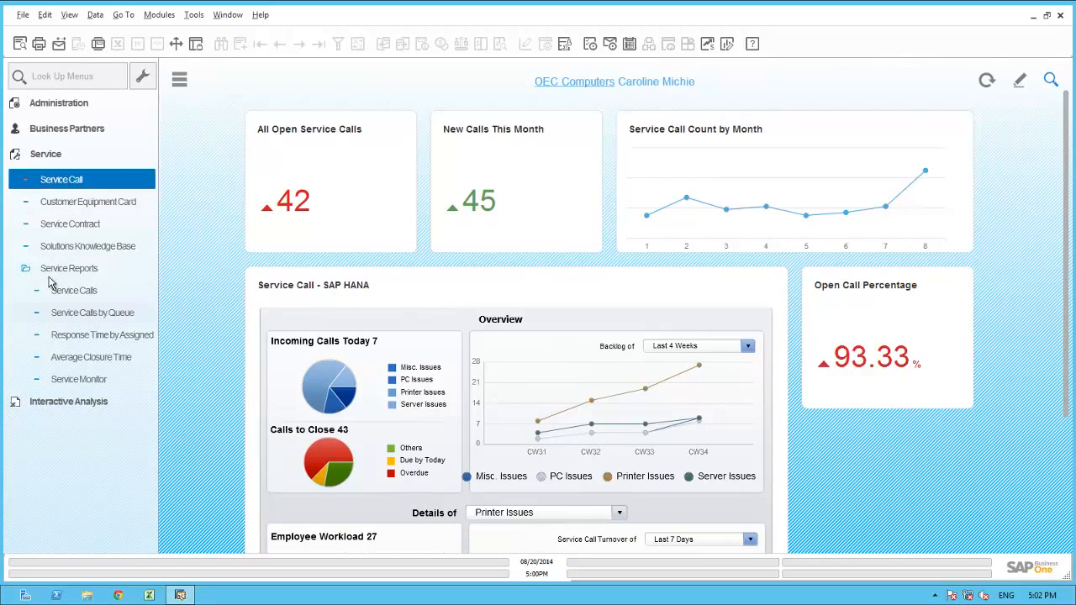
{"action": "left_click", "coordinate": [81, 316]}
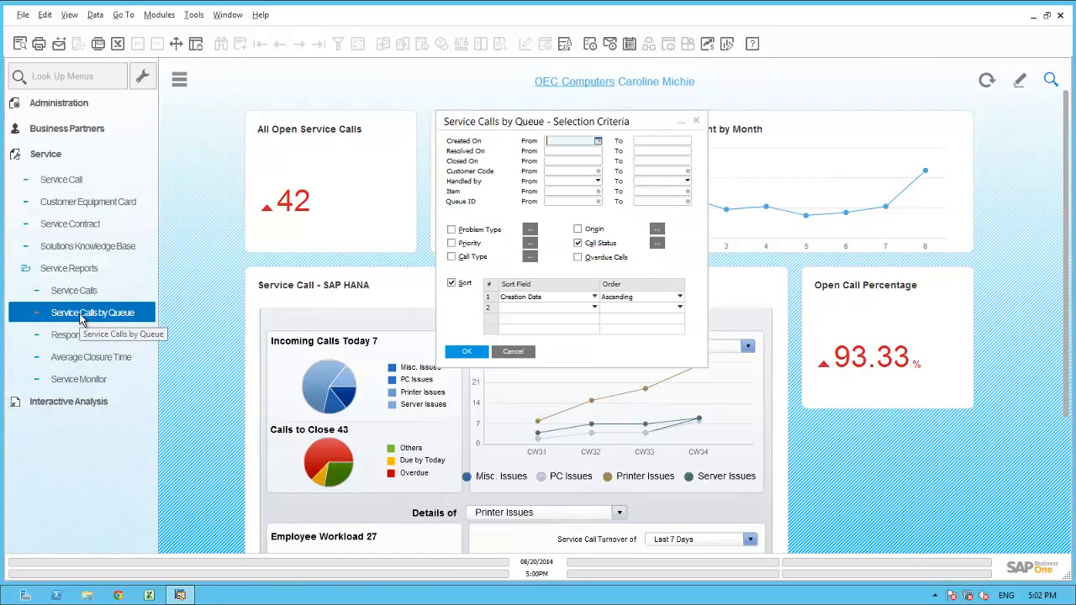
{"action": "left_click", "coordinate": [656, 243]}
{"action": "left_click", "coordinate": [641, 264]}
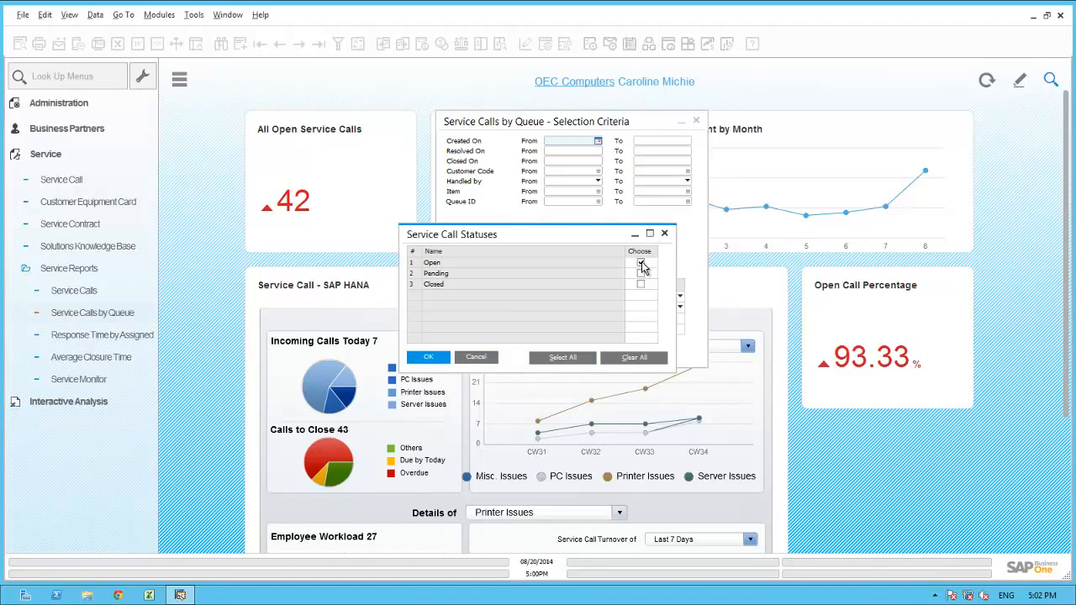
{"action": "left_click", "coordinate": [430, 357]}
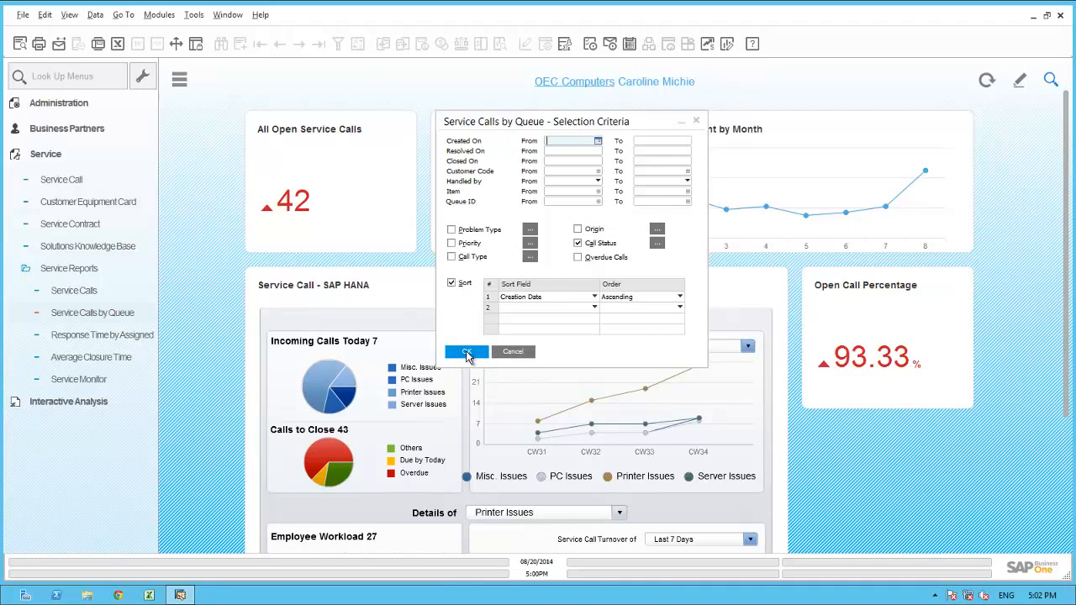
{"action": "left_click", "coordinate": [467, 353]}
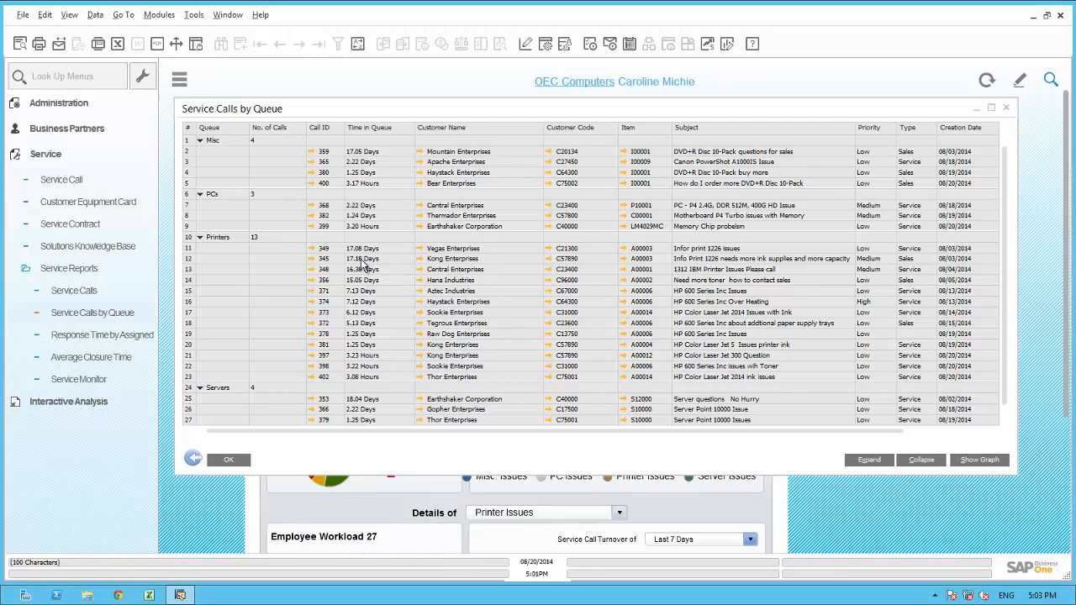
{"action": "double_click", "coordinate": [336, 259]}
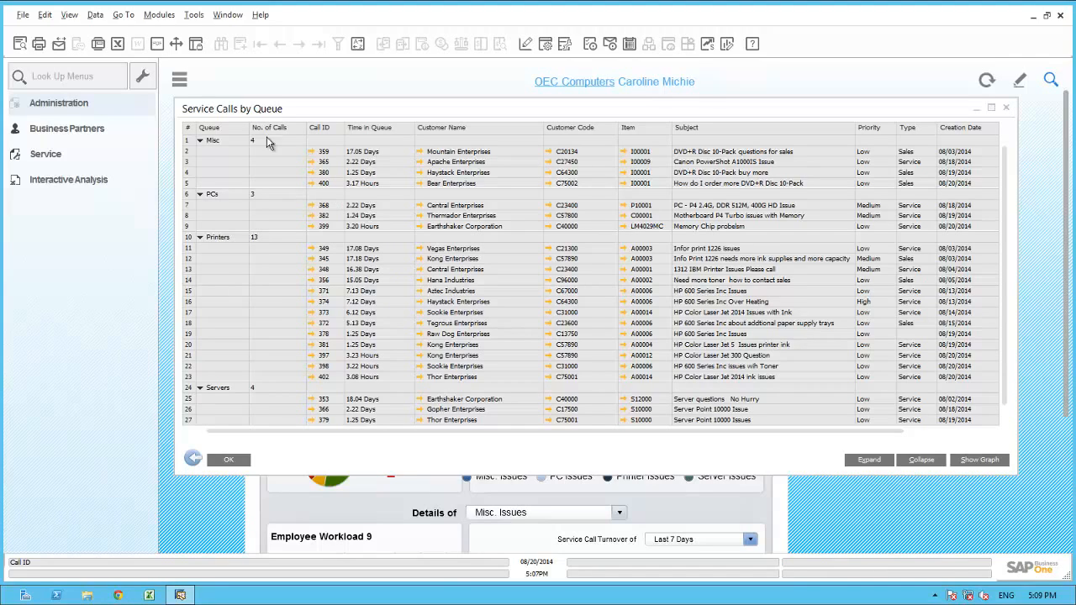
Open the service queue setup and display the members assigned to the Printers queue
{"action": "left_click", "coordinate": [86, 109]}
{"action": "left_click", "coordinate": [53, 150]}
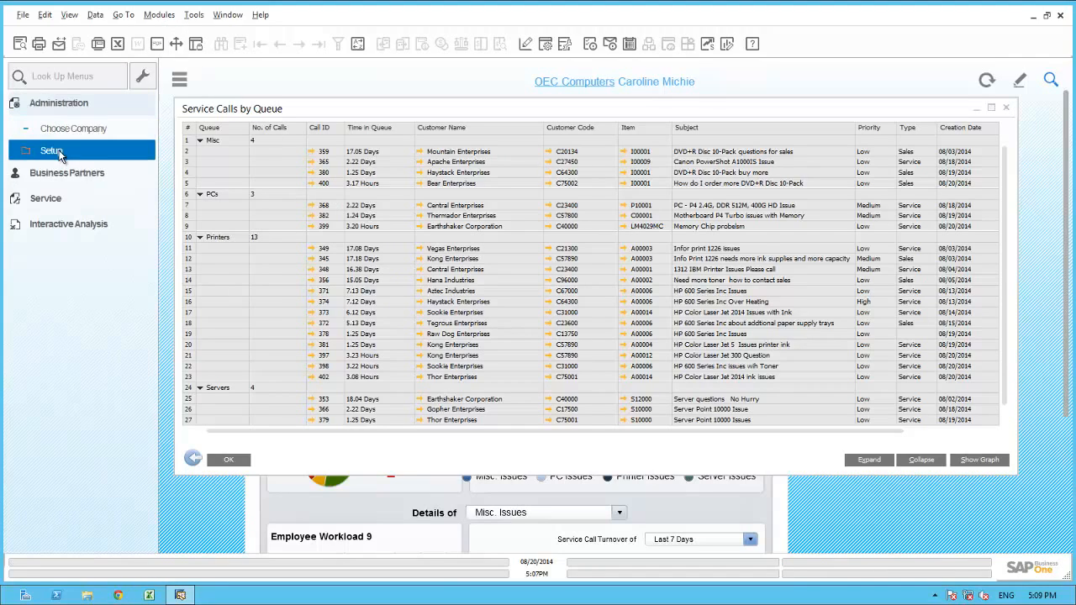
{"action": "left_click", "coordinate": [55, 196]}
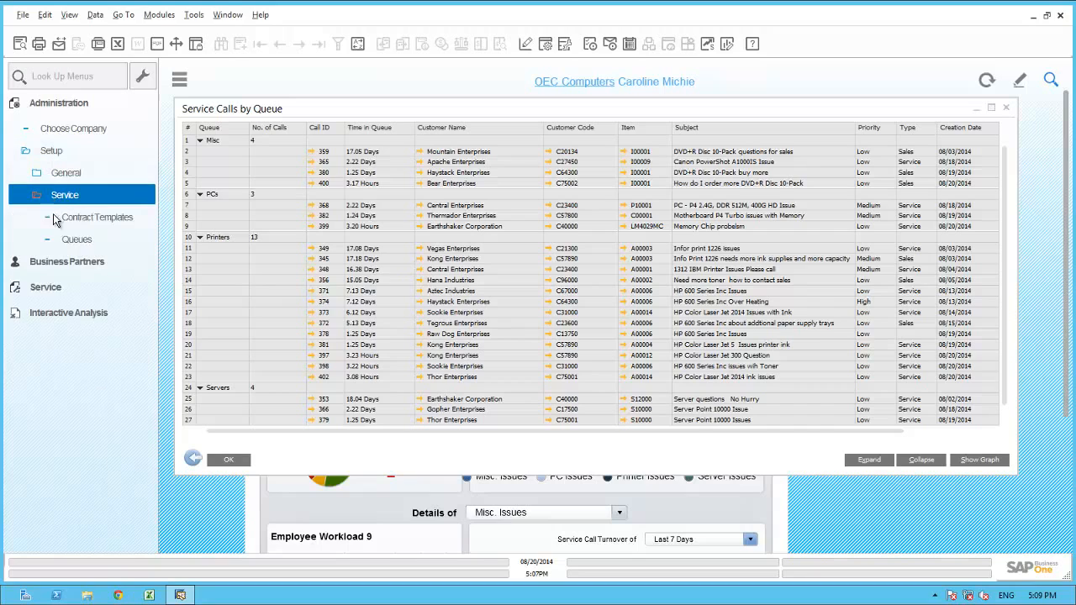
{"action": "left_click", "coordinate": [74, 238]}
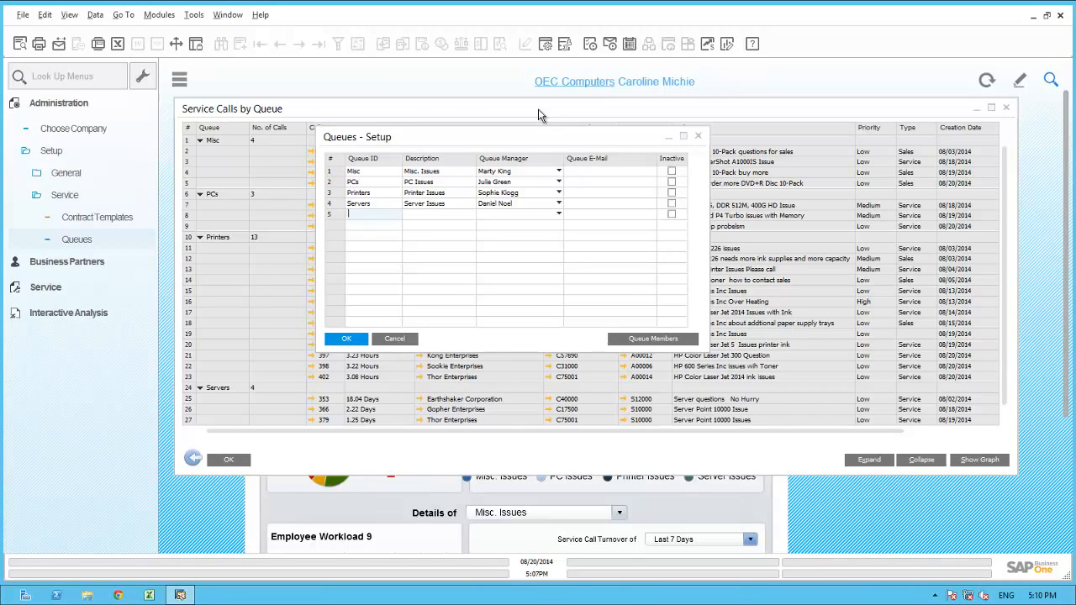
{"action": "double_click", "coordinate": [337, 195]}
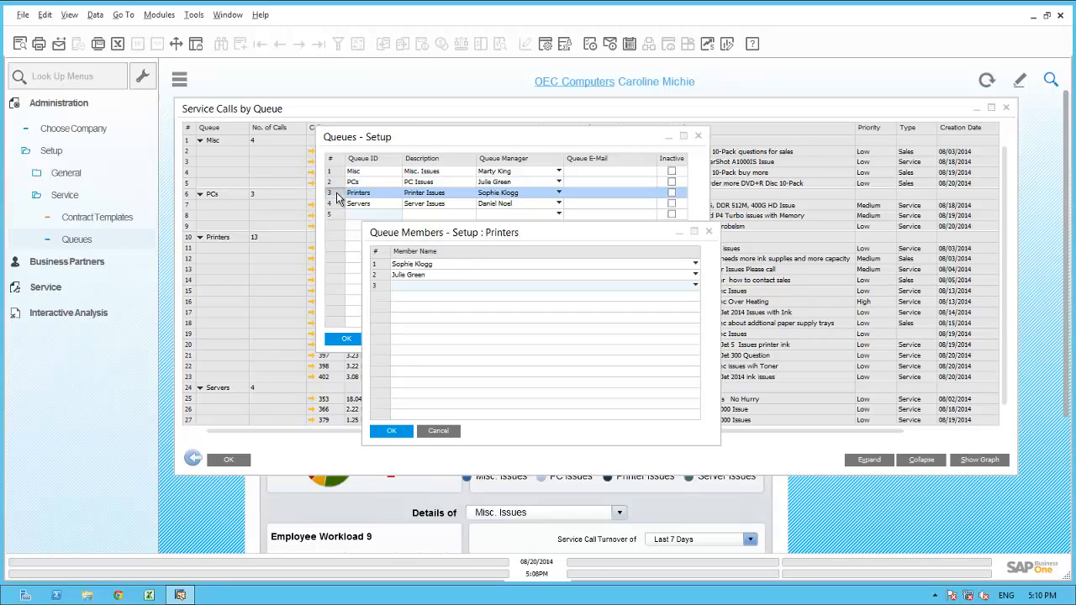
Add the Servers queue's manager and the logged-in user as members of the Printers queue and save the queue setup
{"action": "left_click", "coordinate": [695, 289]}
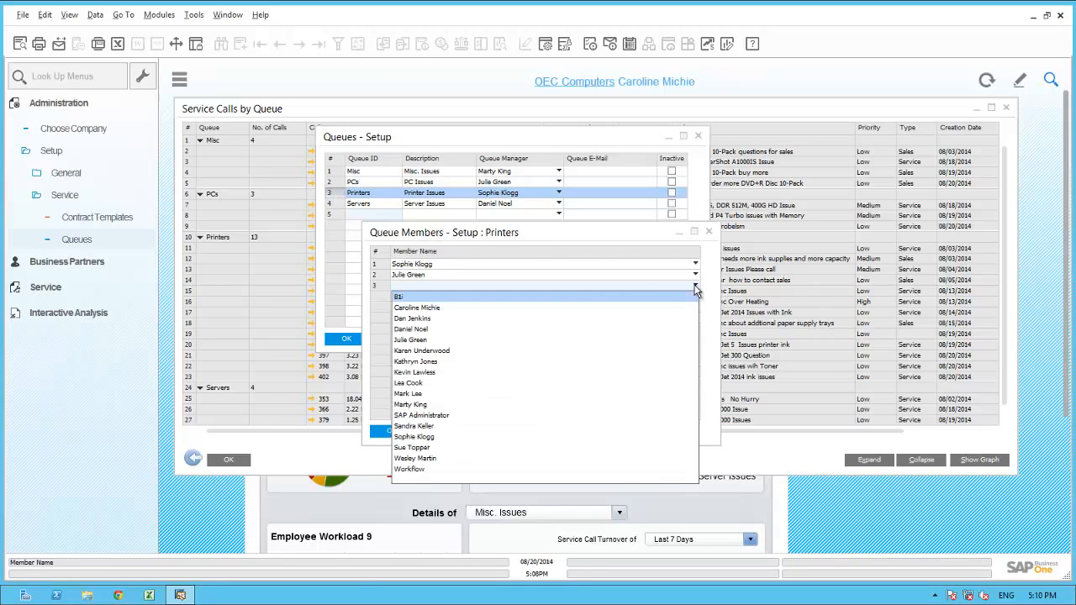
{"action": "left_click", "coordinate": [420, 329]}
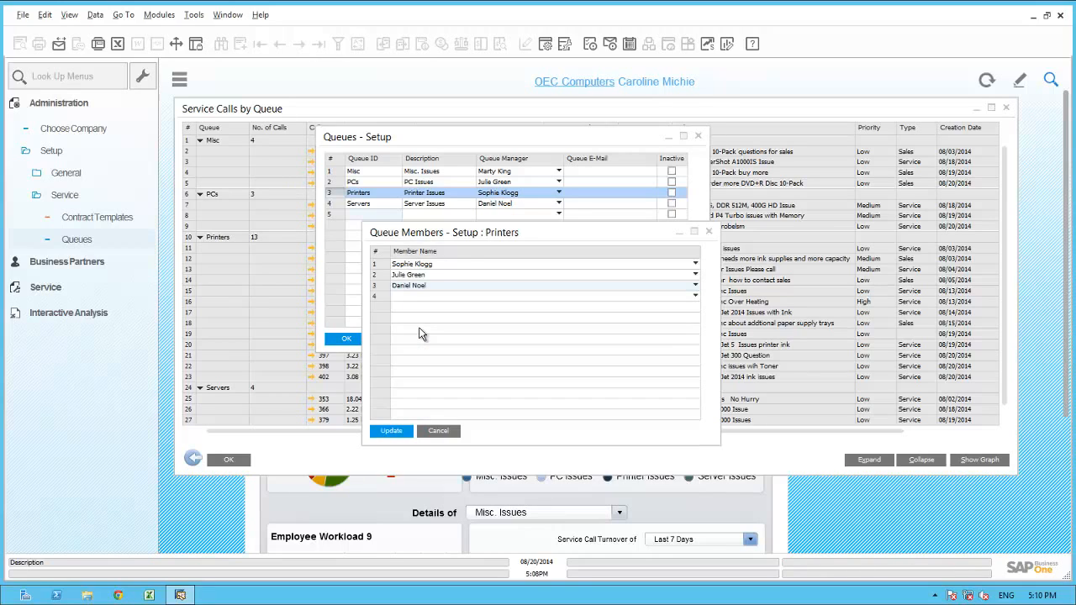
{"action": "left_click", "coordinate": [421, 334]}
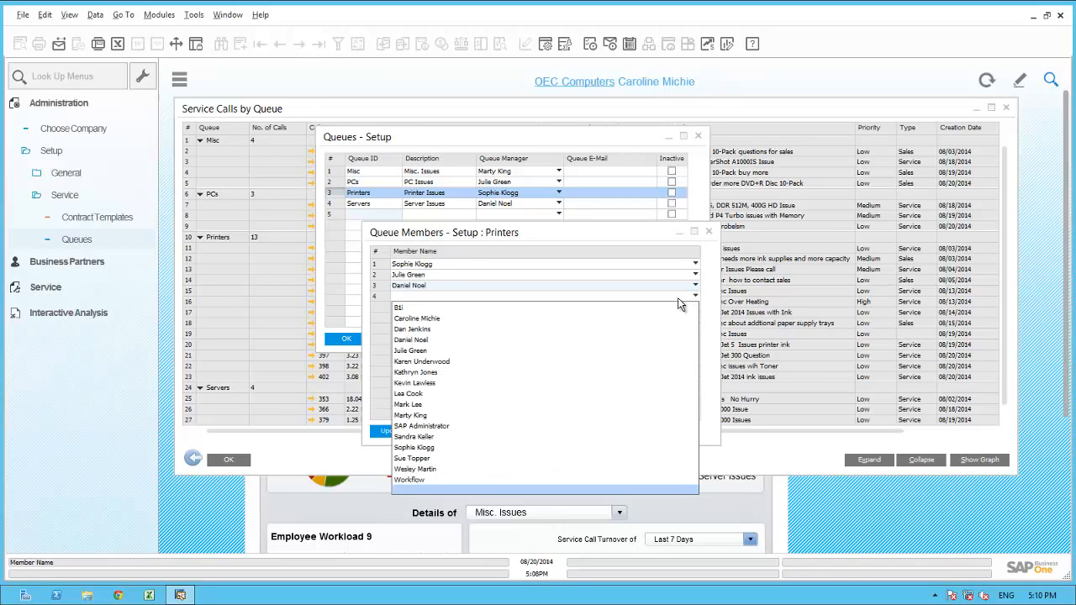
{"action": "left_click", "coordinate": [420, 320]}
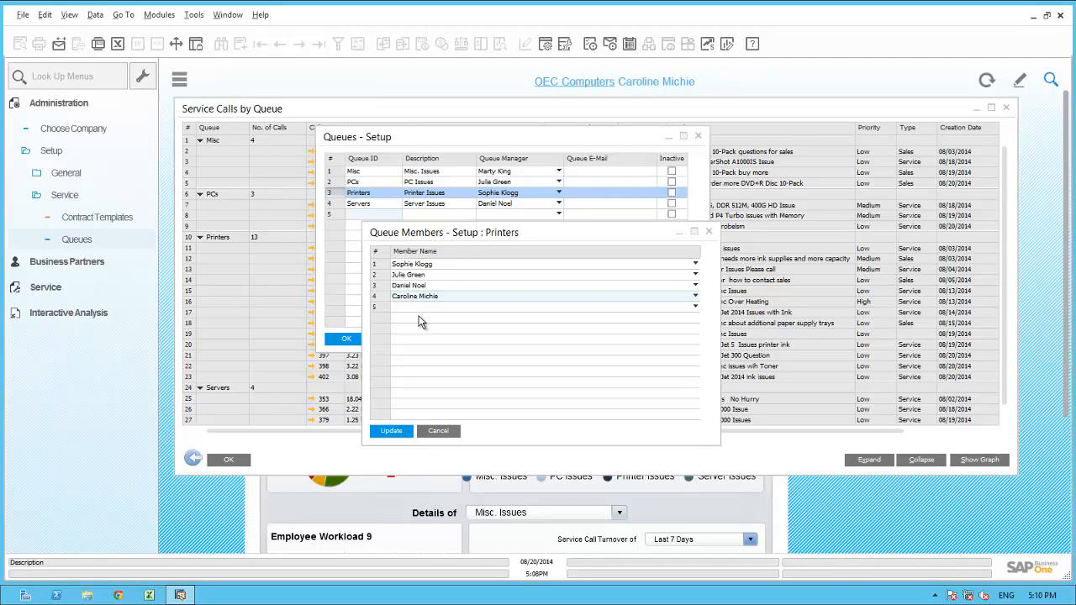
{"action": "left_click", "coordinate": [391, 430]}
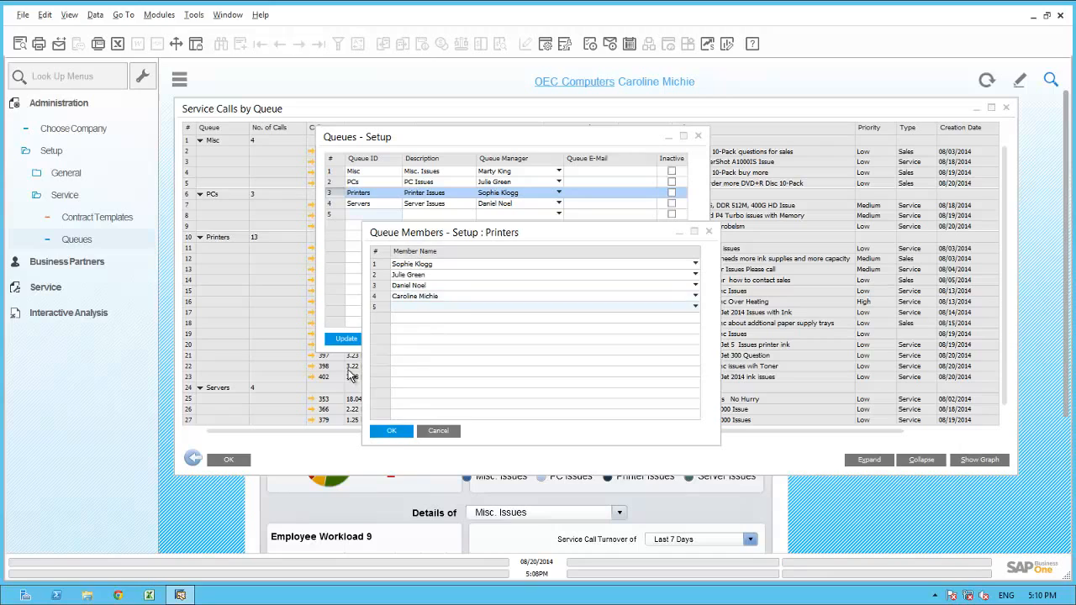
{"action": "left_click", "coordinate": [403, 432]}
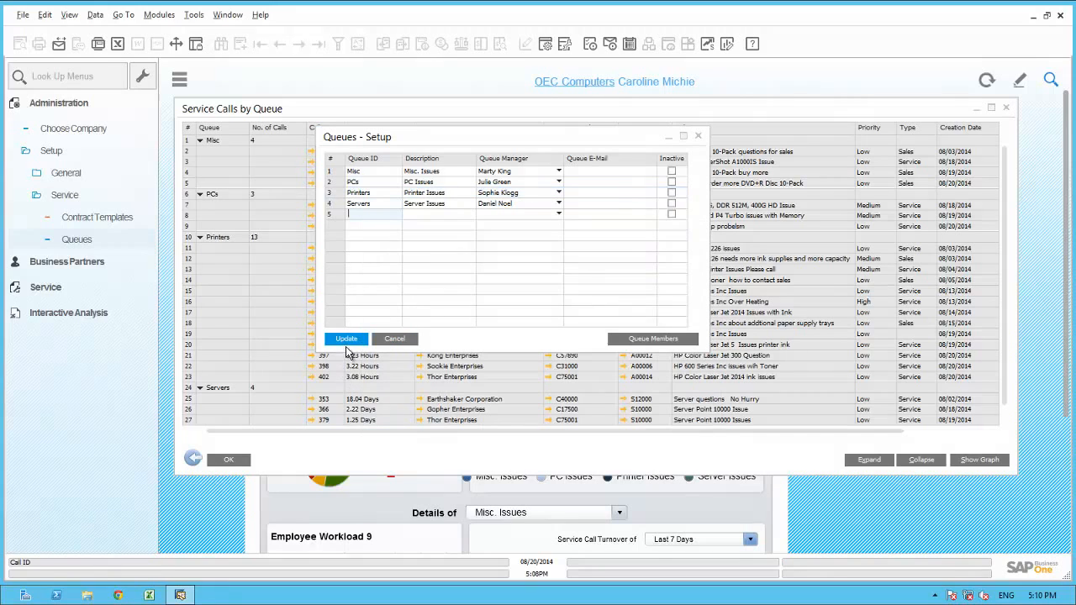
{"action": "left_click", "coordinate": [347, 341]}
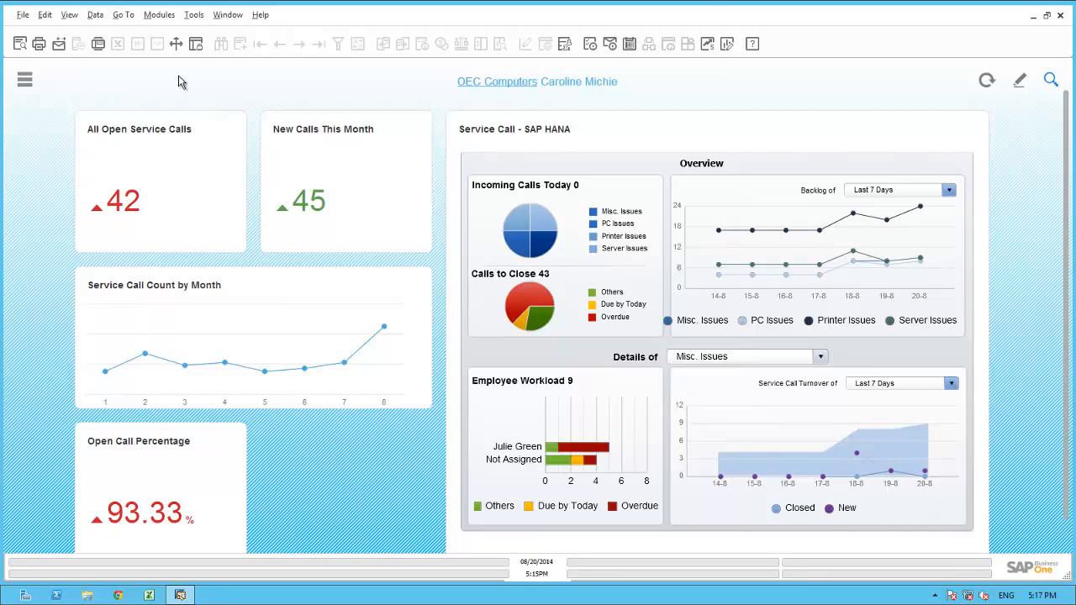
Find the Open Printer Service Calls widget by searching the gallery for "printer" and add it to the dashboard, saving the layout
{"action": "left_click", "coordinate": [1020, 81]}
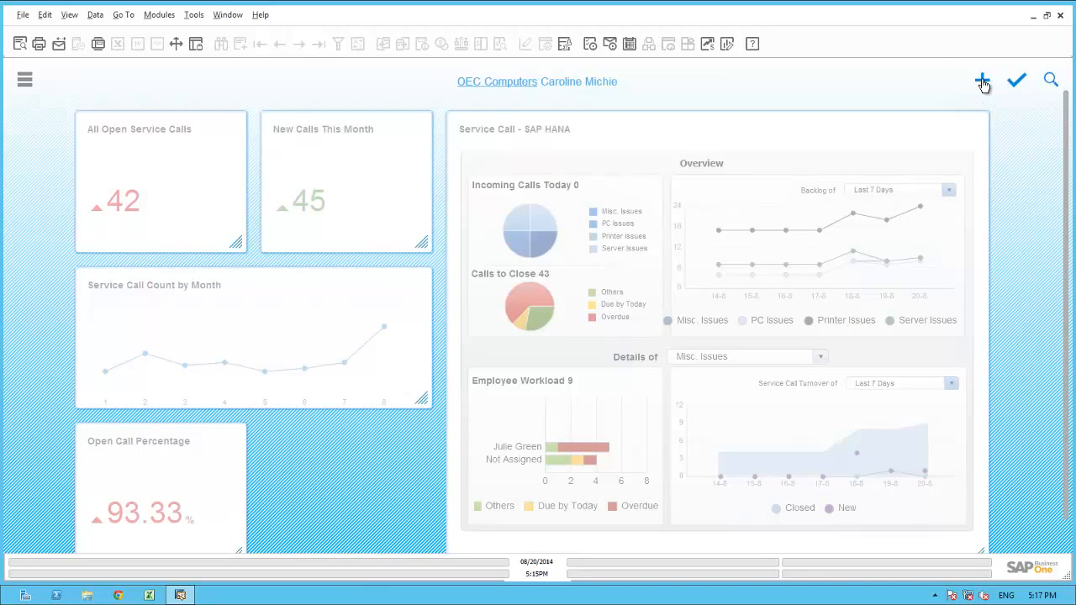
{"action": "left_click", "coordinate": [983, 82]}
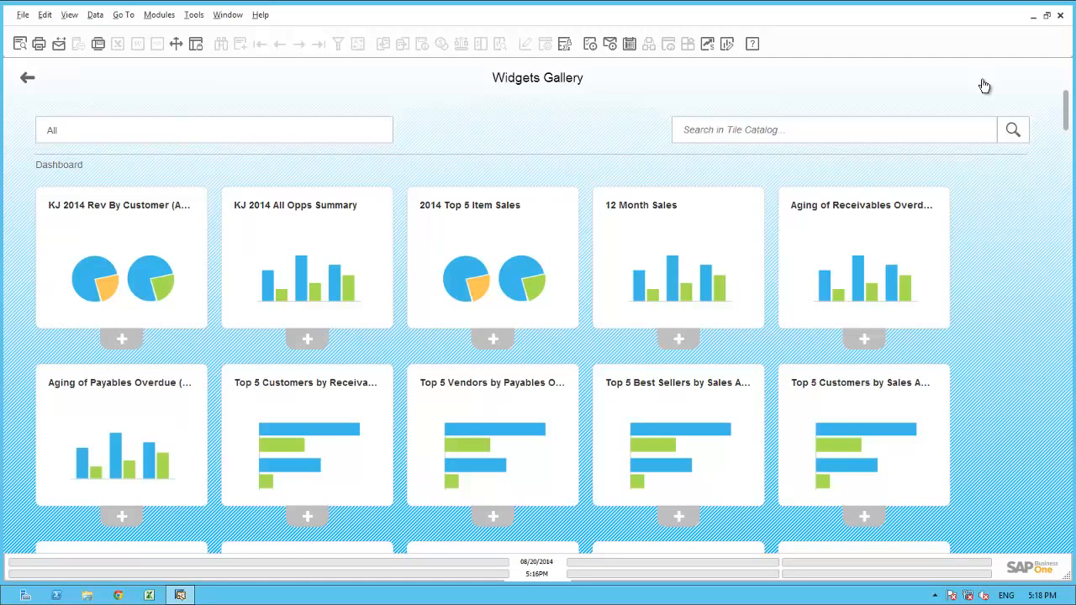
{"action": "left_click", "coordinate": [824, 130]}
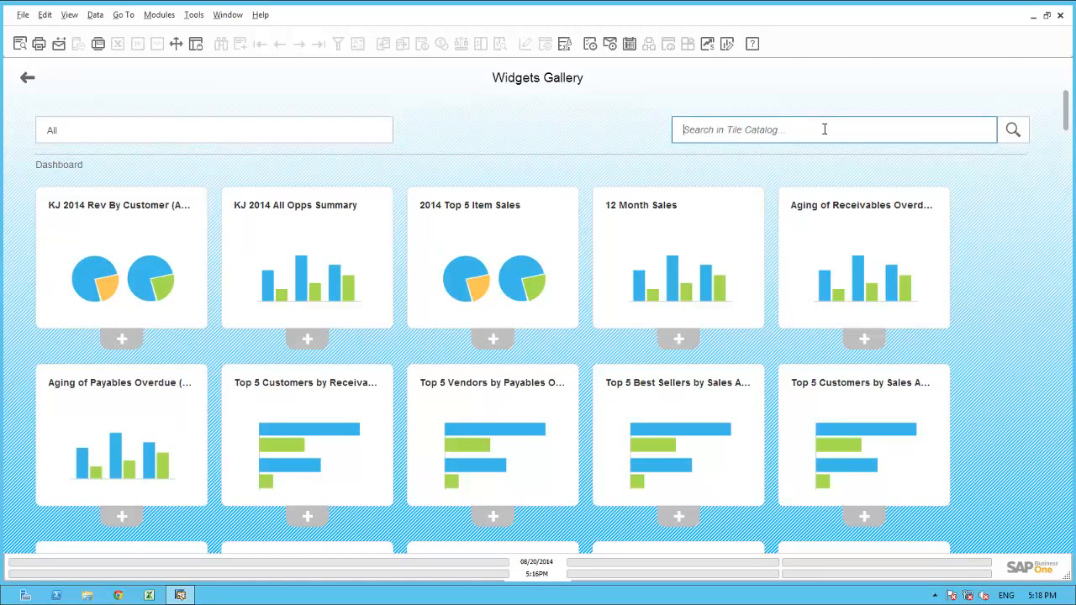
{"action": "type", "text": "printer"}
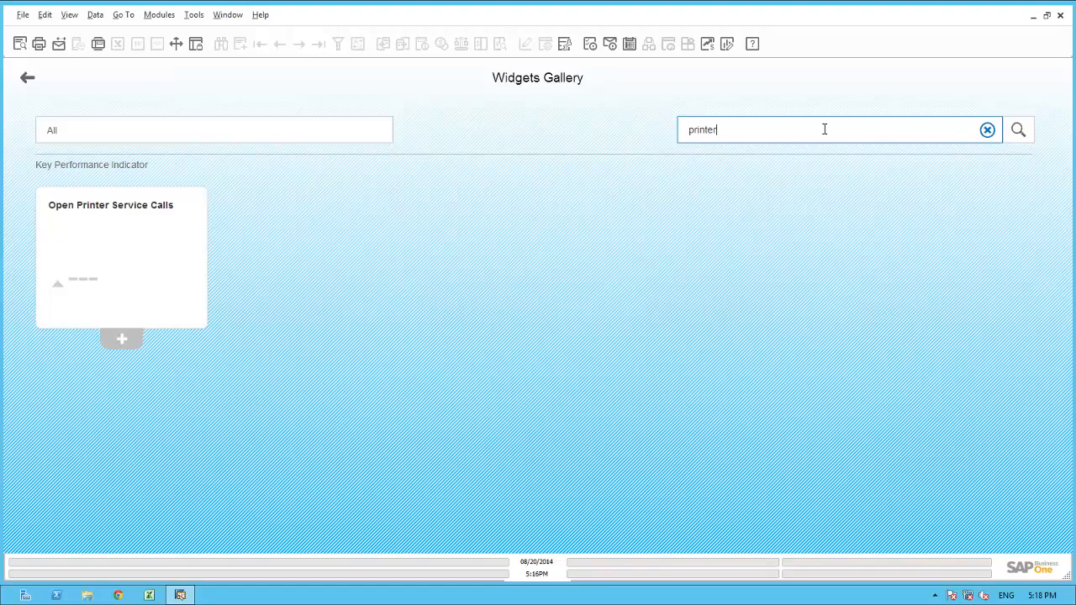
{"action": "left_click", "coordinate": [120, 341]}
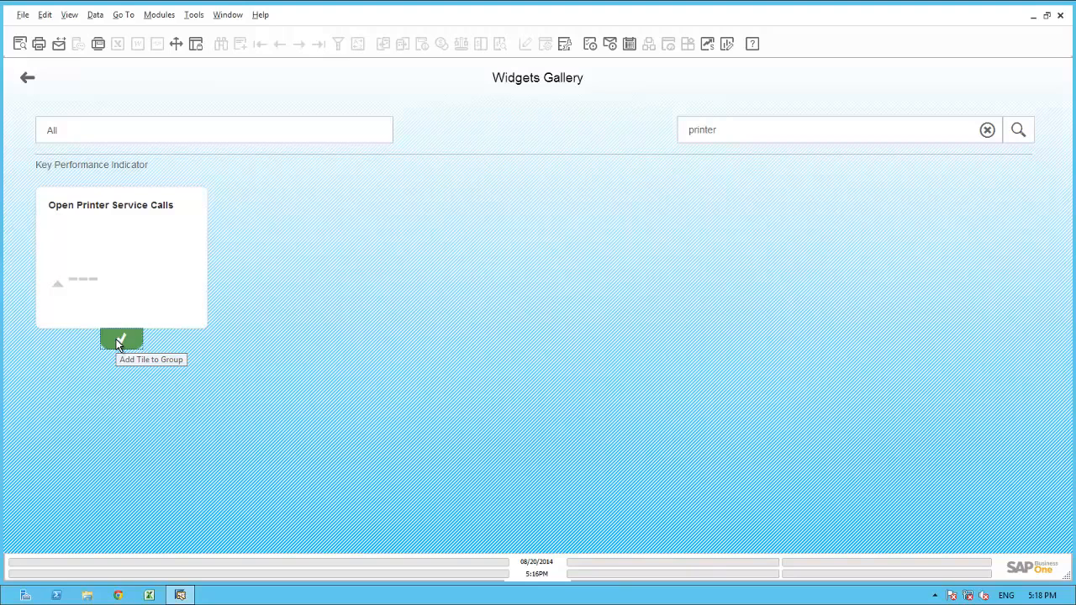
{"action": "left_click", "coordinate": [28, 81]}
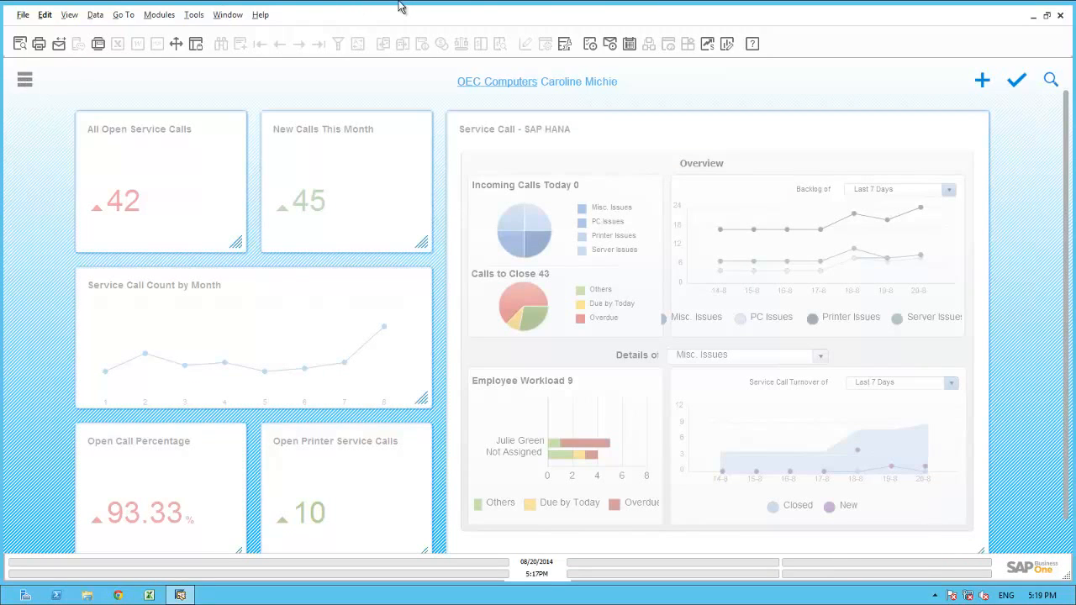
{"action": "left_click", "coordinate": [1017, 81]}
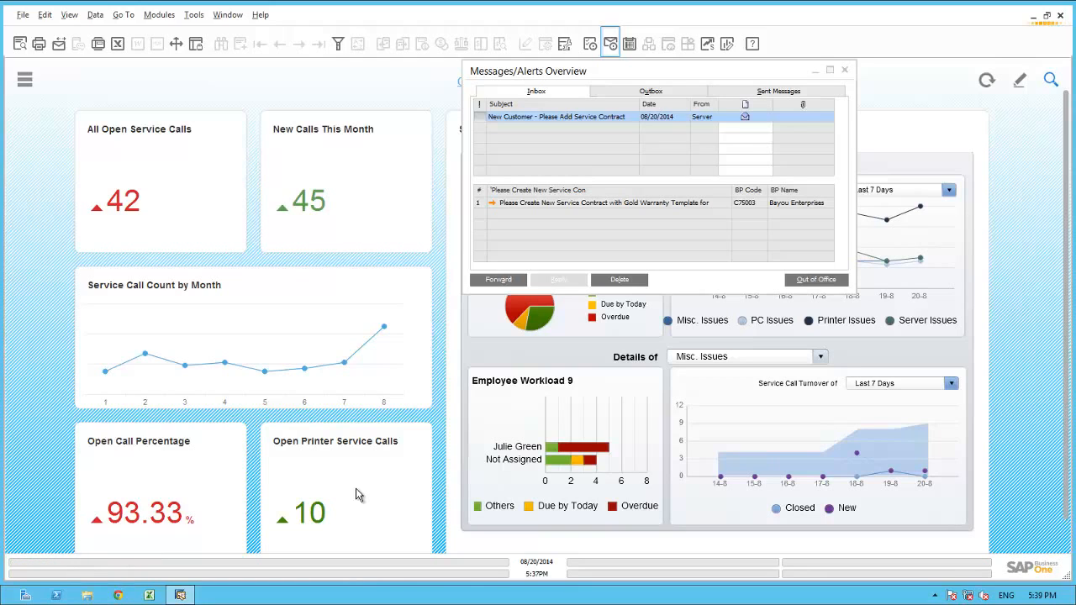
Copy the customer name Bayou Enterprises from the business partner record linked to the new-customer alert, and close the record
{"action": "key", "text": "Tab"}
{"action": "key", "text": "shift+F10"}
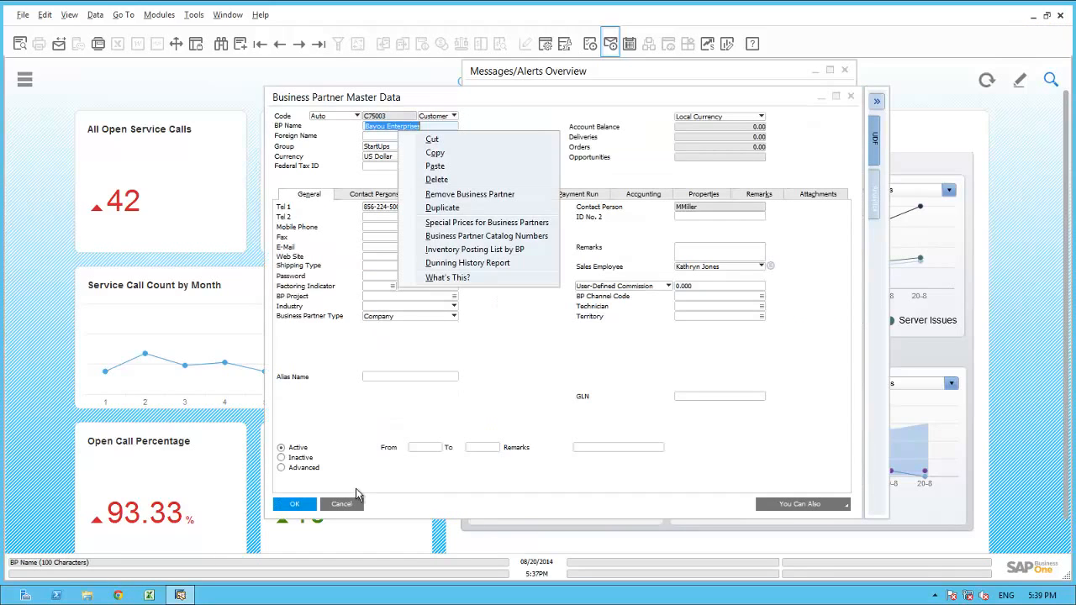
{"action": "key", "text": "Down"}
{"action": "key", "text": "Down"}
{"action": "key", "text": "Return"}
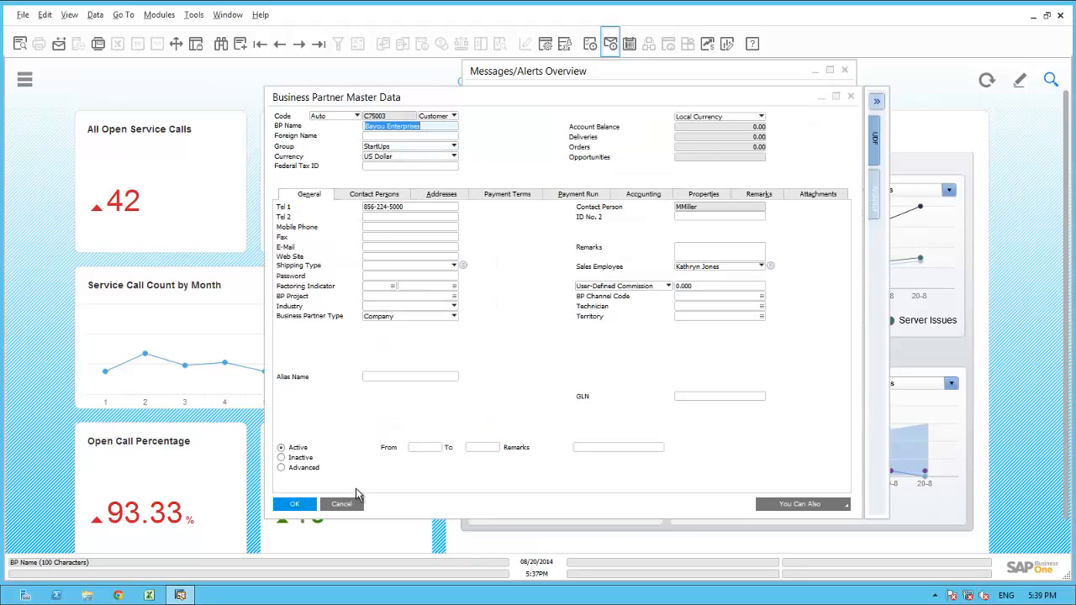
{"action": "left_click", "coordinate": [355, 496]}
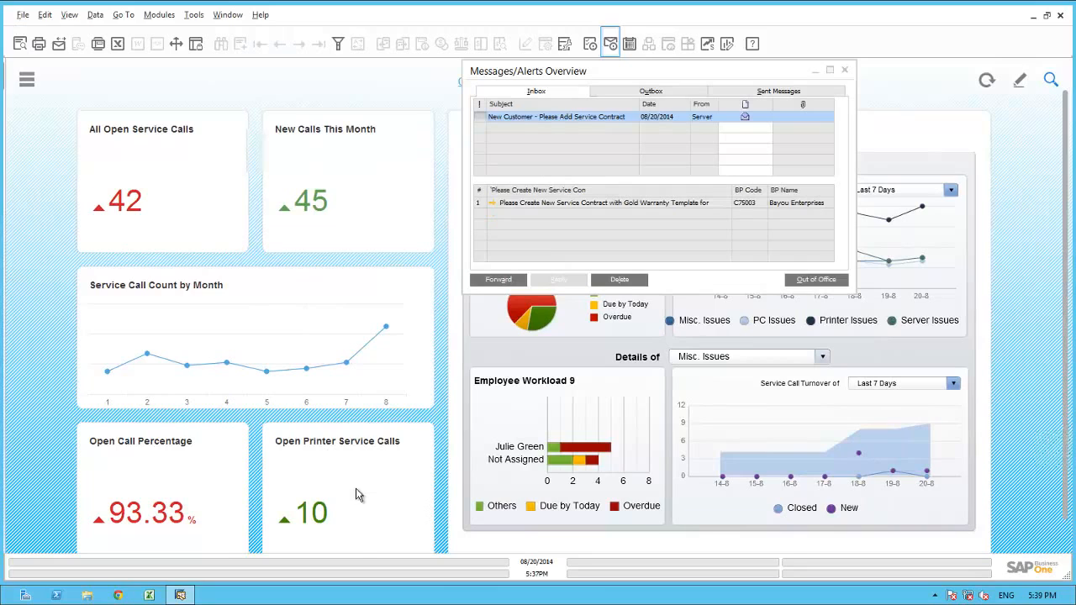
Start a new service contract for Bayou Enterprises by pasting the copied customer name
{"action": "key", "text": "ctrl+Tab"}
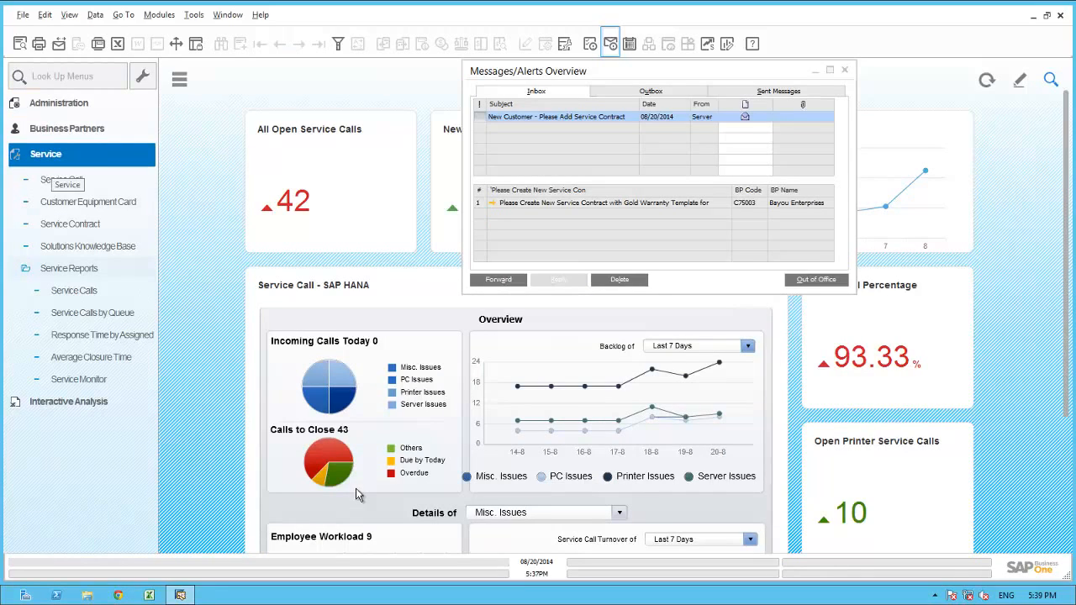
{"action": "key", "text": "Down"}
{"action": "key", "text": "Down"}
{"action": "key", "text": "Down"}
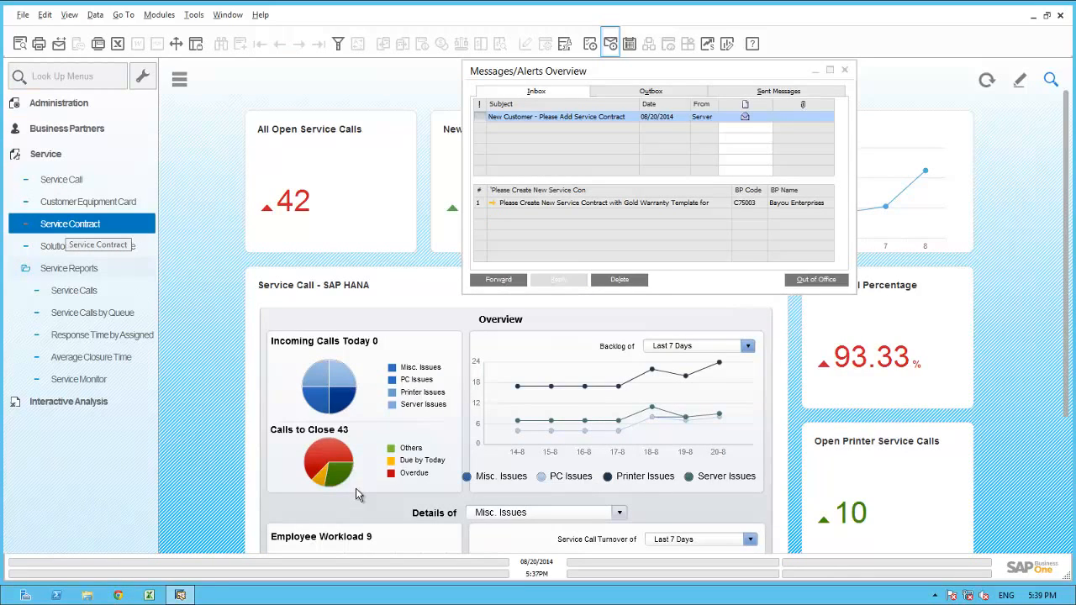
{"action": "key", "text": "Return"}
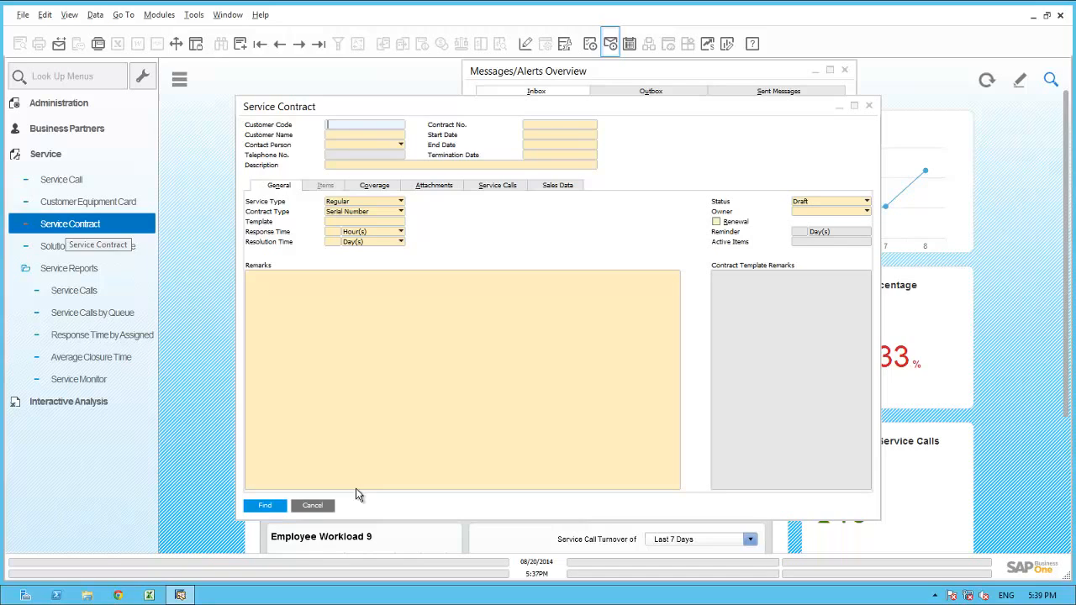
{"action": "key", "text": "ctrl+a"}
{"action": "key", "text": "Tab"}
{"action": "key", "text": "shift+F10"}
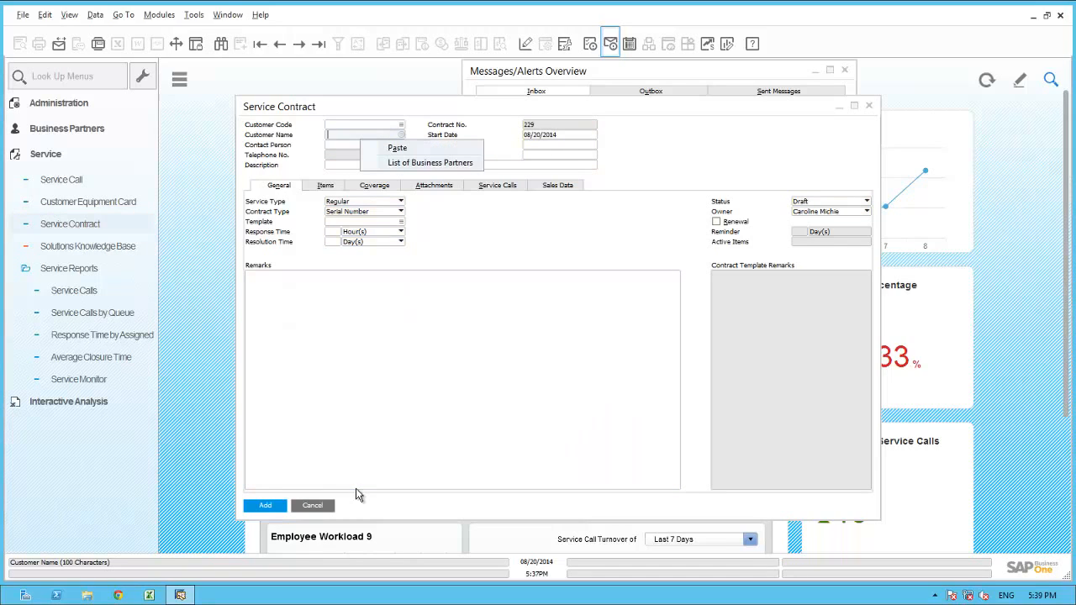
{"action": "key", "text": "Return"}
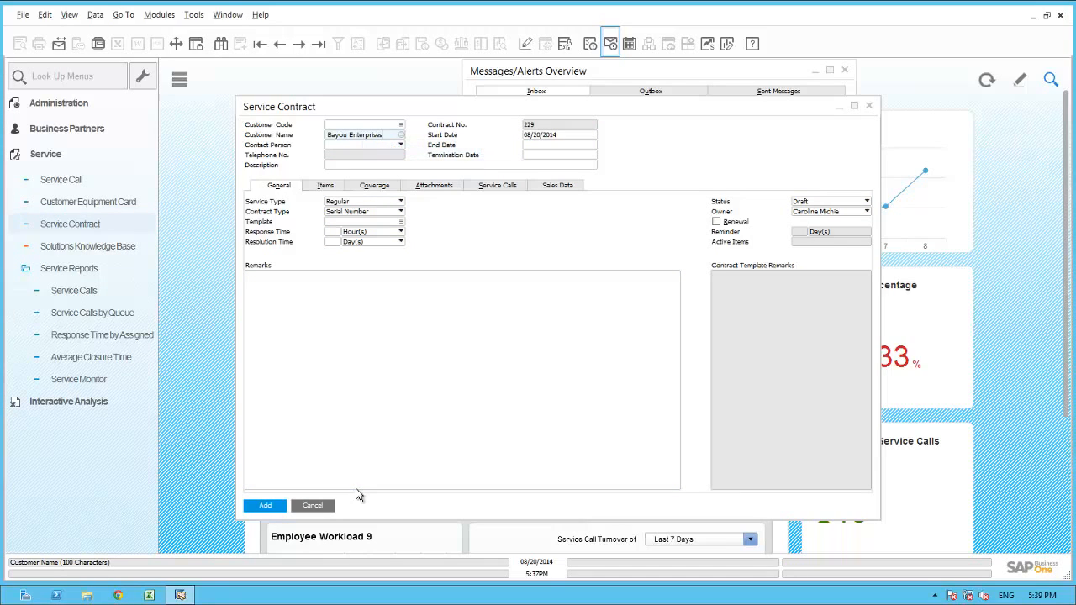
{"action": "key", "text": "Tab"}
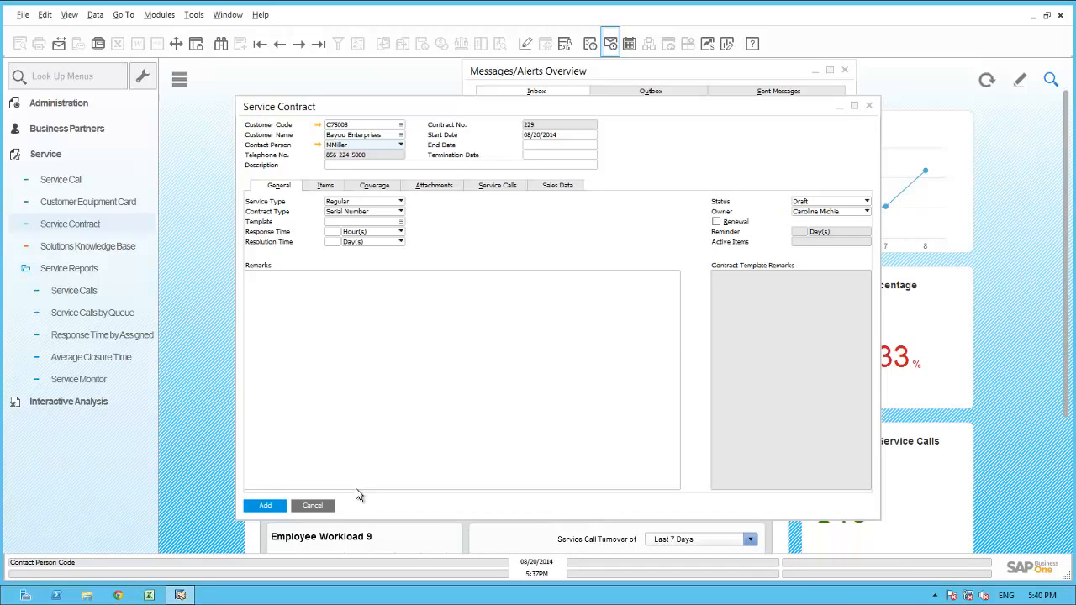
Apply the Gold Customer contract template to the Bayou Enterprises service contract
{"action": "key", "text": "Tab"}
{"action": "key", "text": "Tab"}
{"action": "key", "text": "Tab"}
{"action": "key", "text": "Tab"}
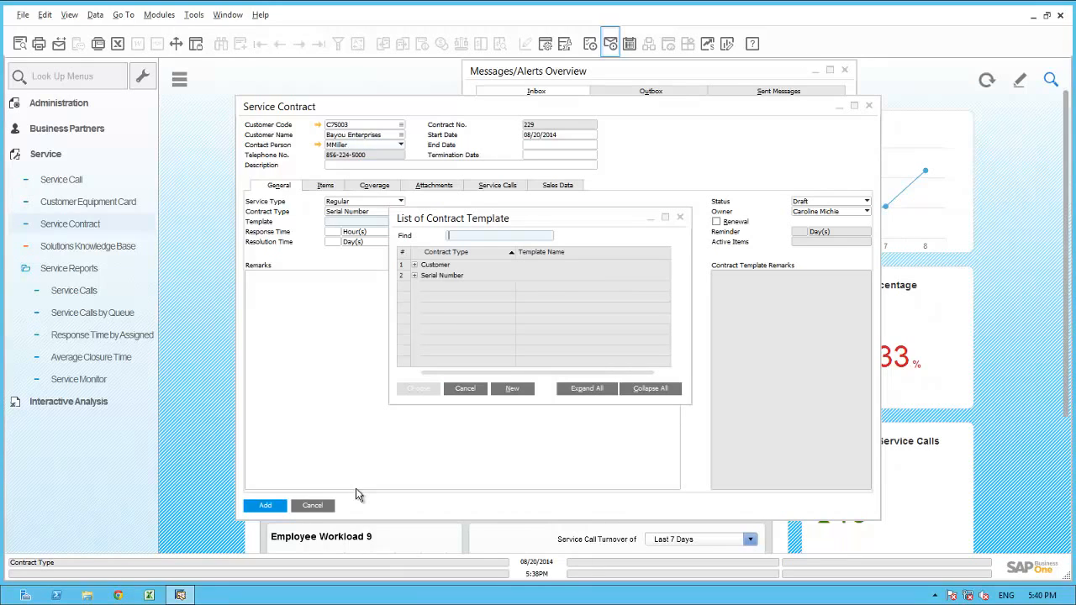
{"action": "key", "text": "Right"}
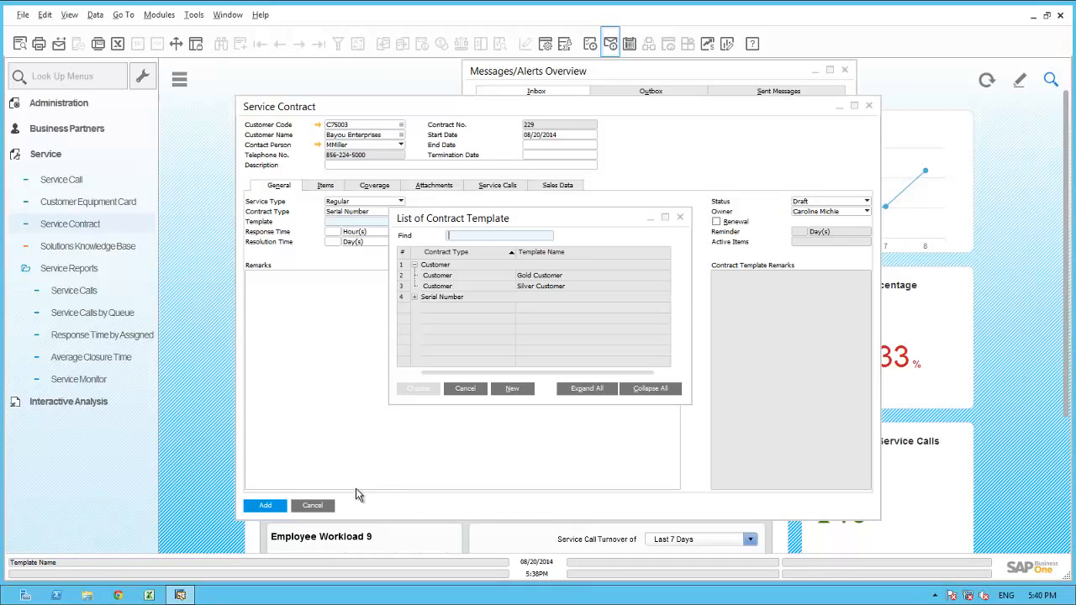
{"action": "key", "text": "Down"}
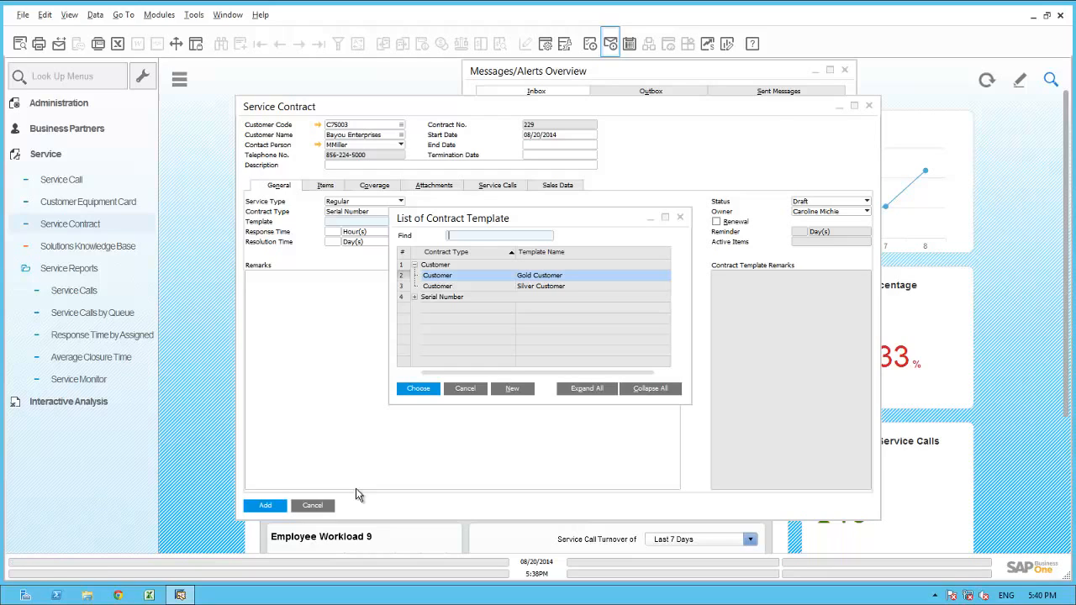
{"action": "key", "text": "Return"}
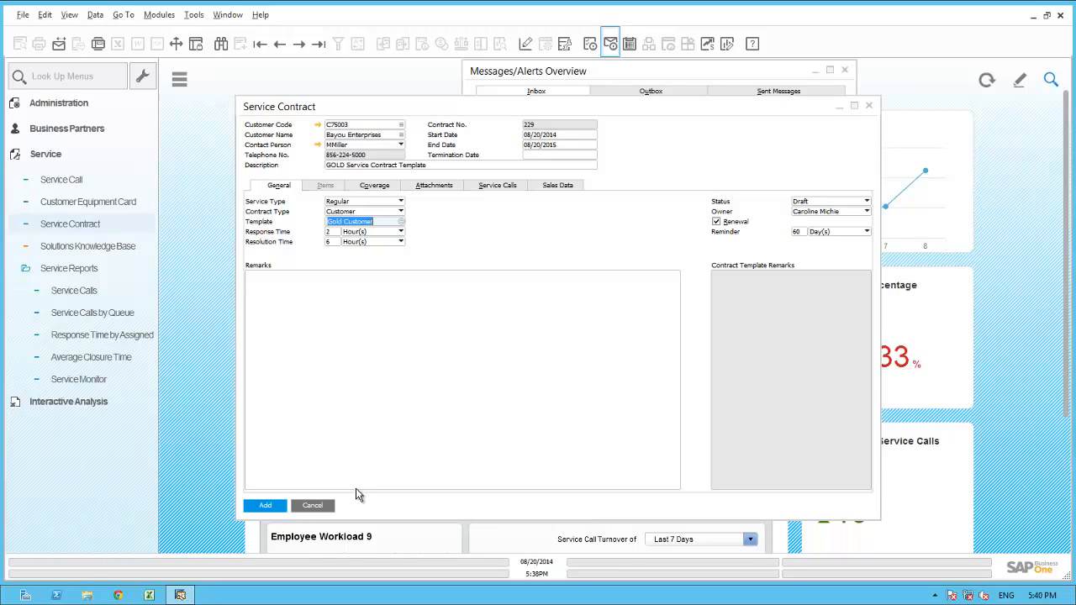
Review the contract's coverage terms, and add the contract with its status set to Approved
{"action": "key", "text": "ctrl+Tab"}
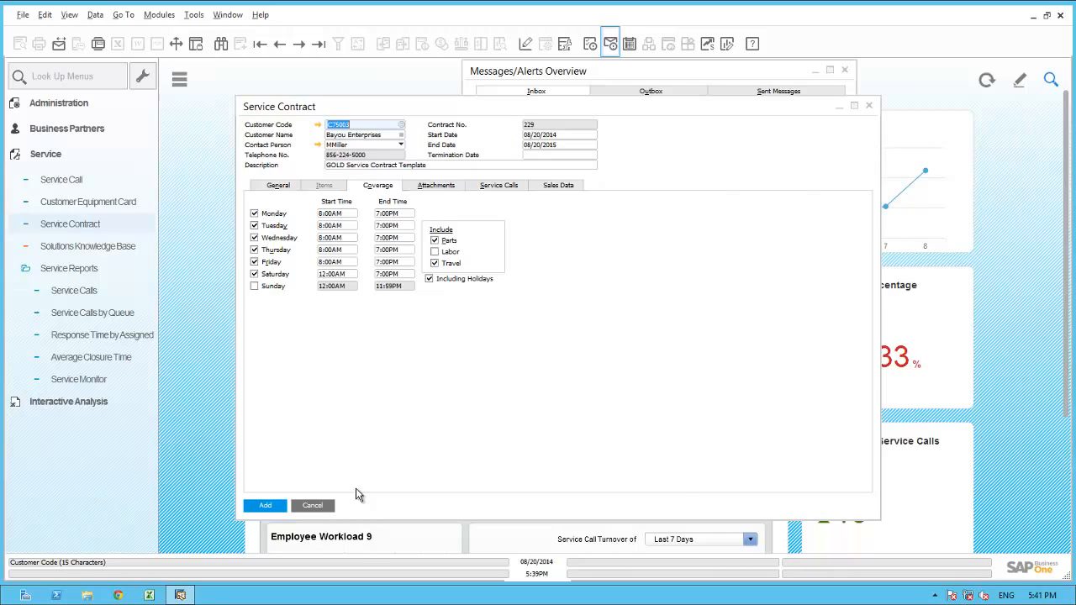
{"action": "key", "text": "alt+g"}
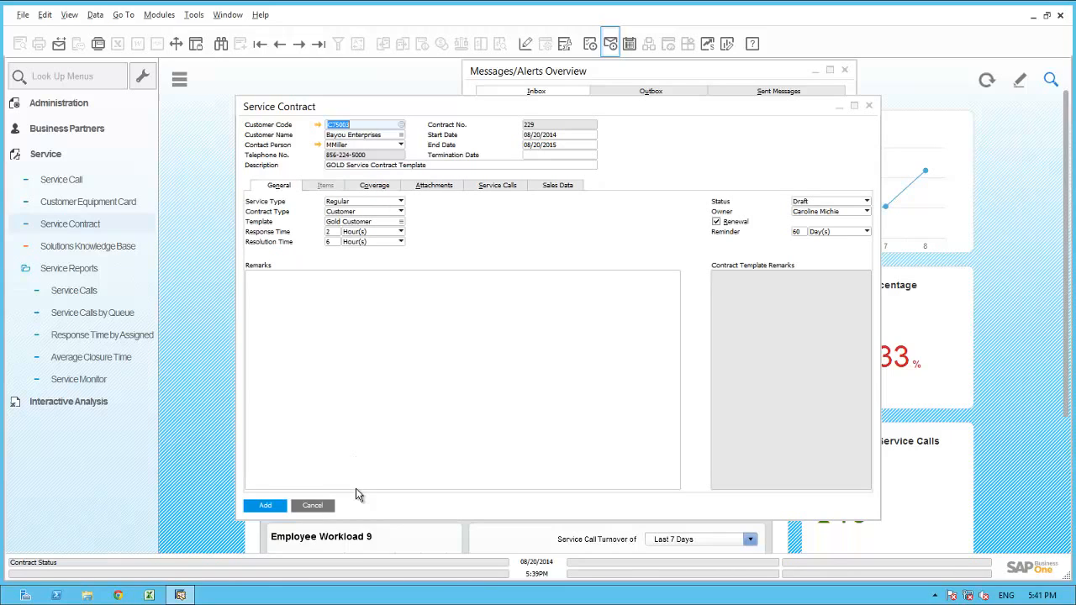
{"action": "key", "text": "alt+Down"}
{"action": "key", "text": "Up"}
{"action": "key", "text": "Up"}
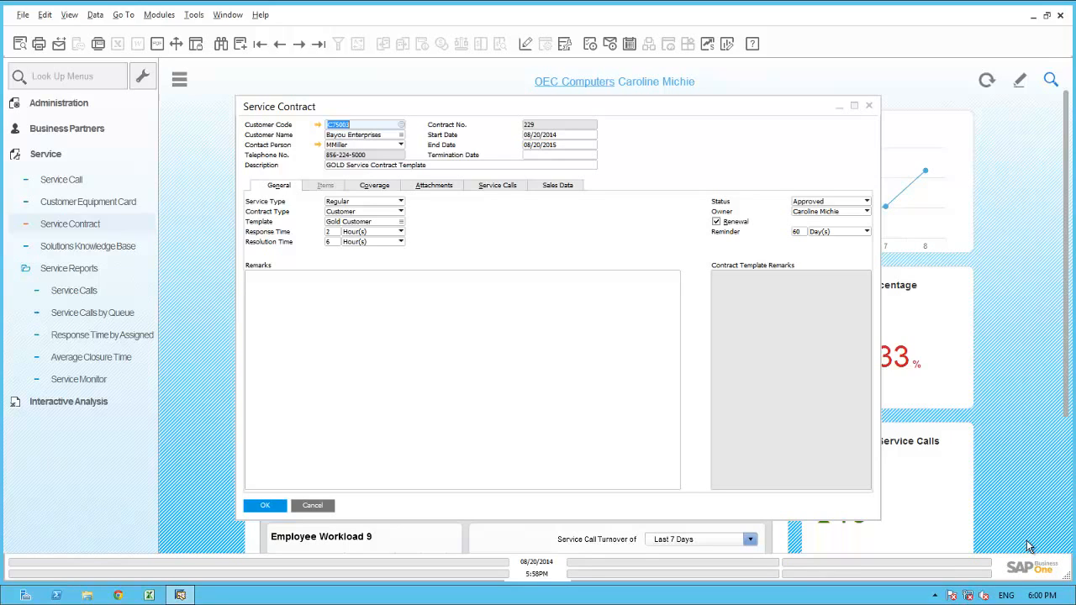
Start a message from the service contract with the Bayou Enterprises contact person as its e-mail recipient
{"action": "left_click", "coordinate": [60, 45]}
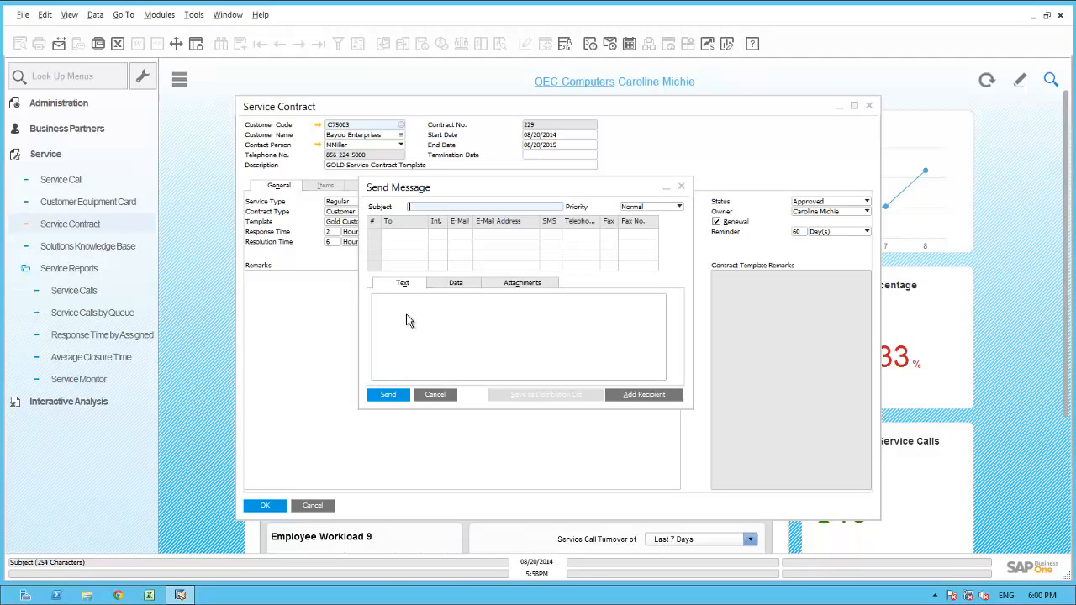
{"action": "left_click", "coordinate": [645, 395]}
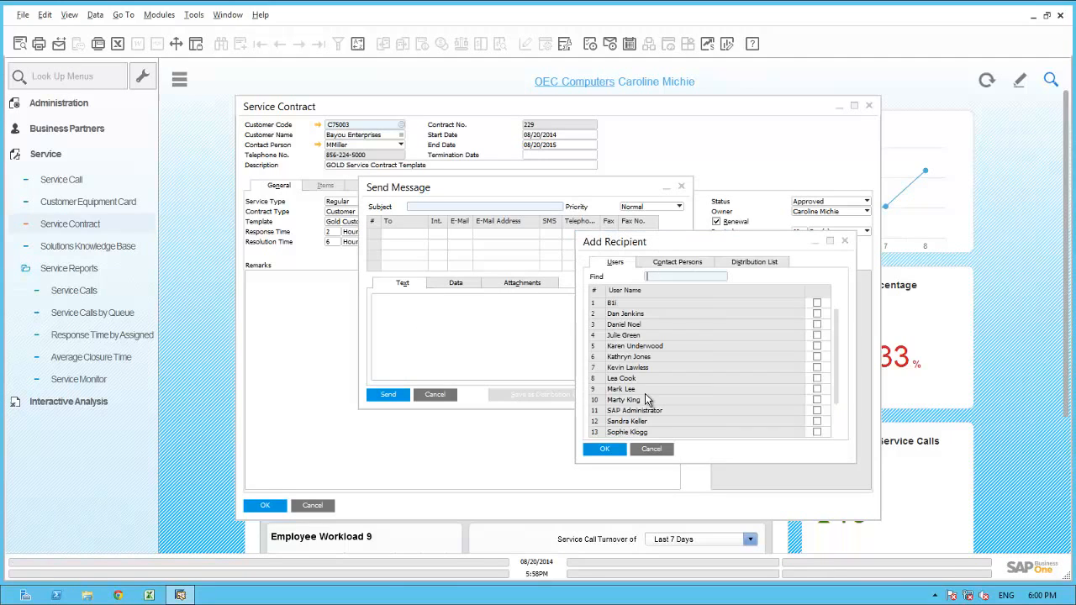
{"action": "left_click", "coordinate": [686, 263]}
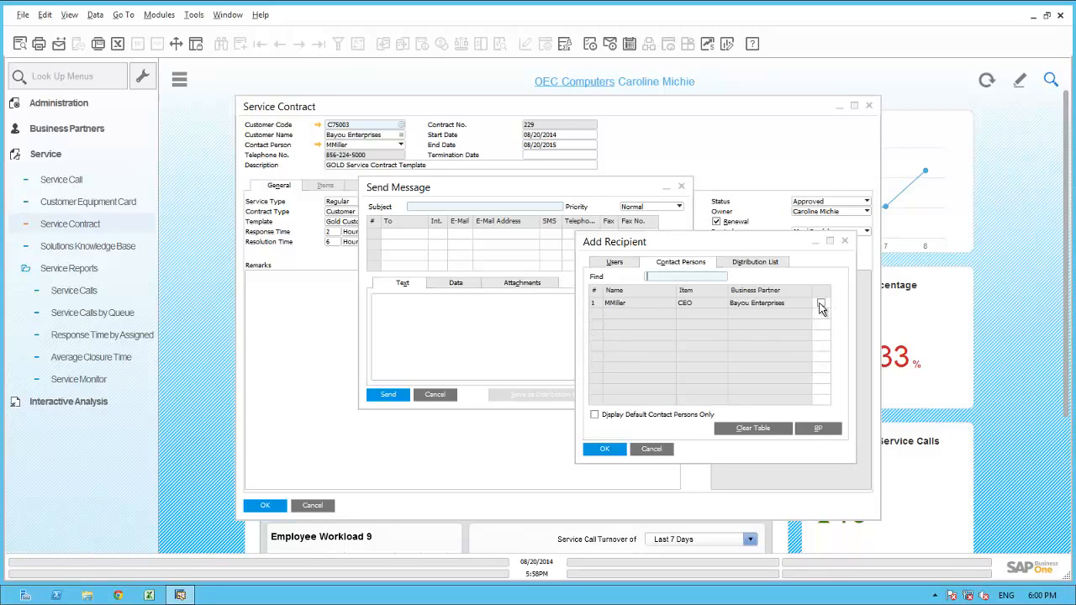
{"action": "left_click", "coordinate": [821, 307]}
{"action": "left_click", "coordinate": [619, 448]}
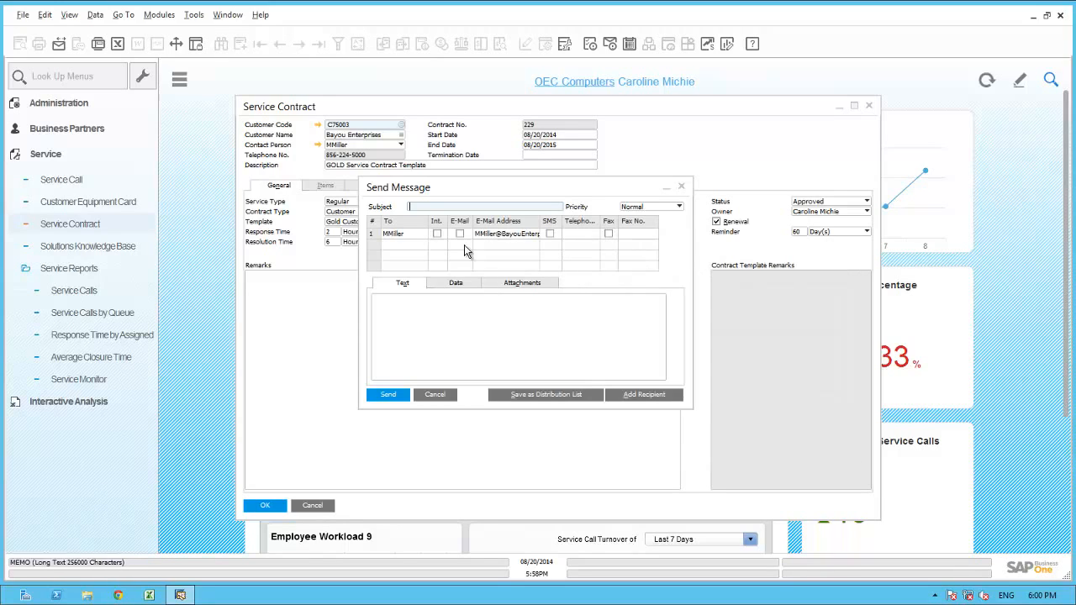
{"action": "left_click", "coordinate": [460, 234]}
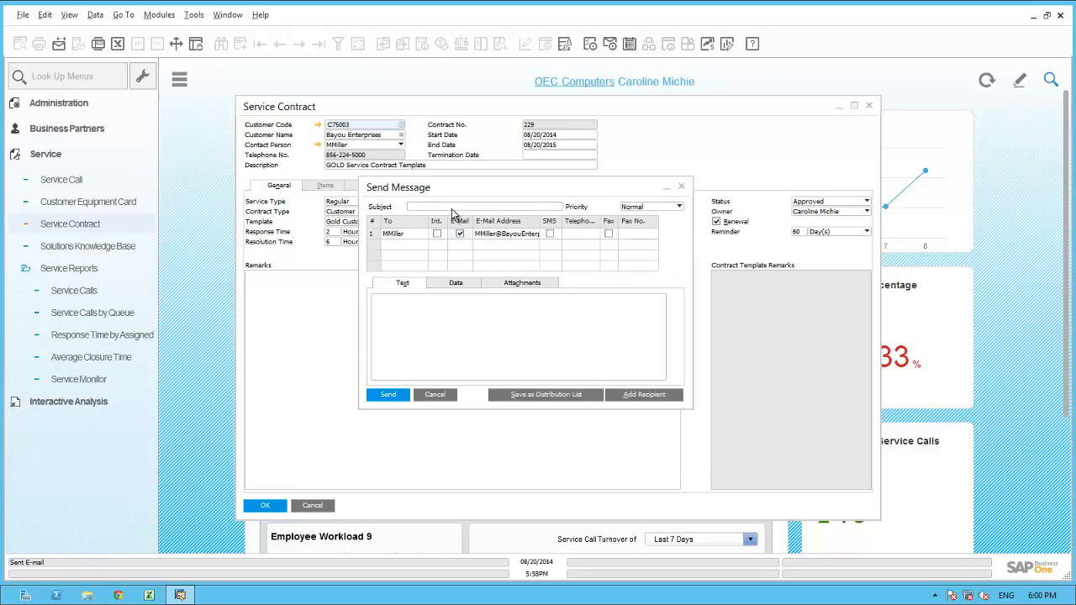
Send the message with subject "Copy of your New Service Contract" and a short note offering the OEC Computers contract copy and inviting questions; close the contract
{"action": "left_click", "coordinate": [452, 206]}
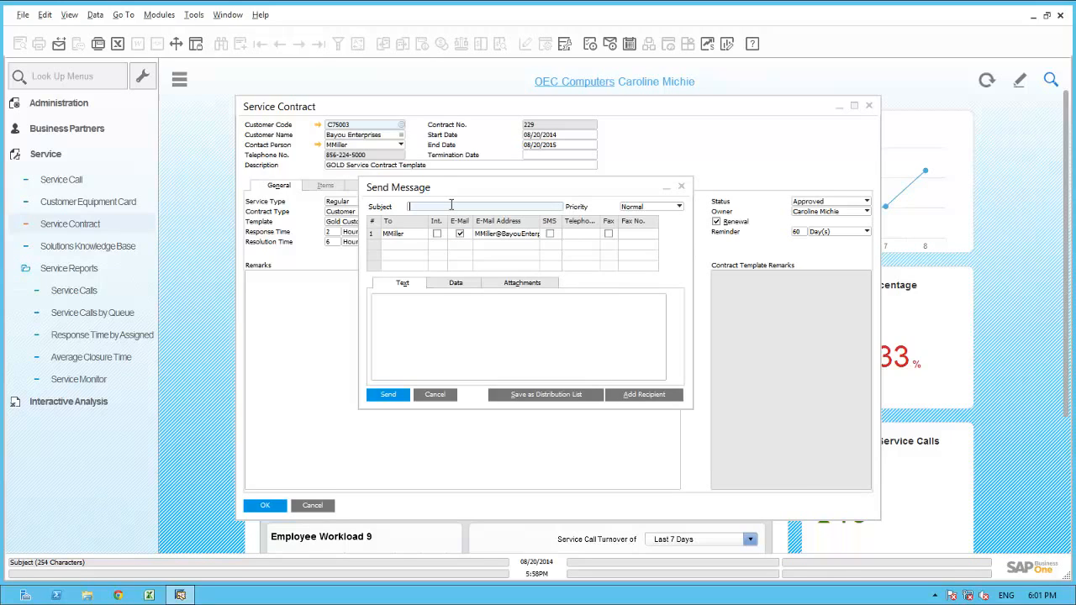
{"action": "type", "text": "Copy of your New Service Contract"}
{"action": "left_click", "coordinate": [461, 305]}
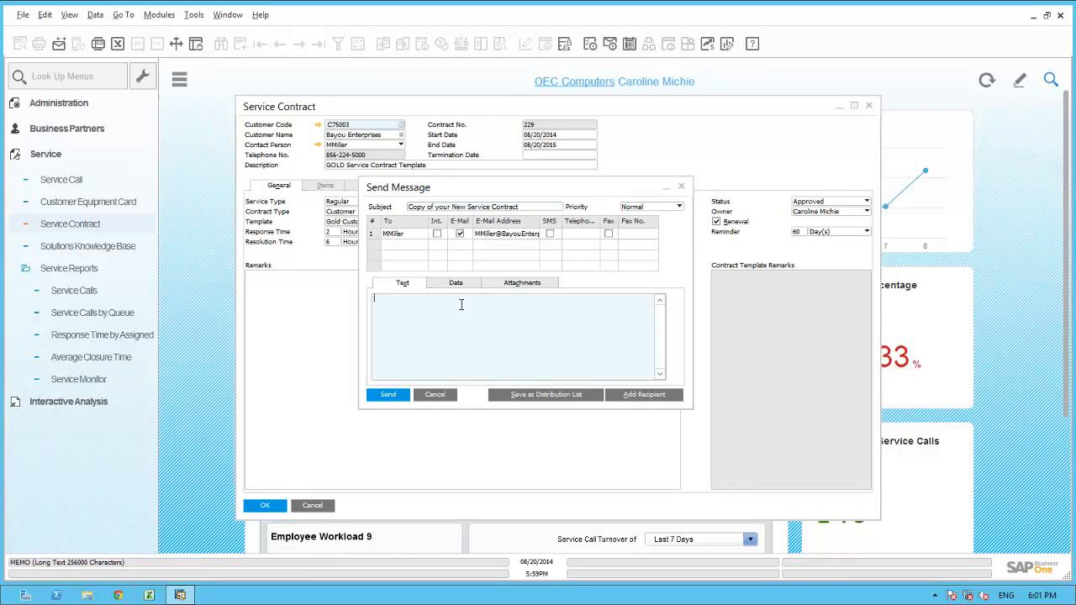
{"action": "type", "text": "Mike Here is a copy of you Service Contract with OEC Computers.  Please let me know if you have any questions  Thanks Caroline"}
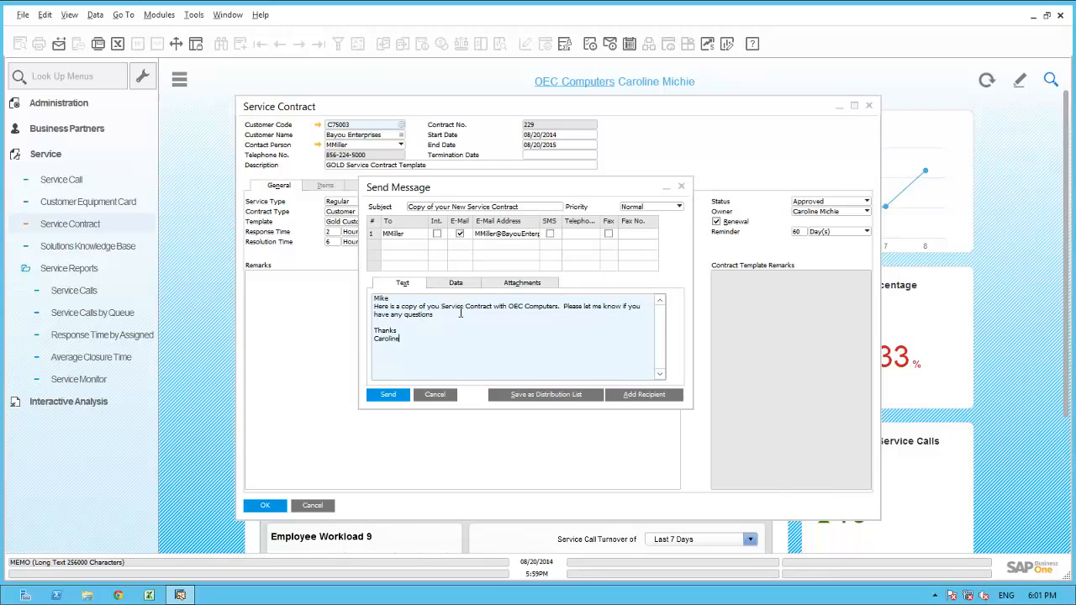
{"action": "left_click", "coordinate": [393, 397]}
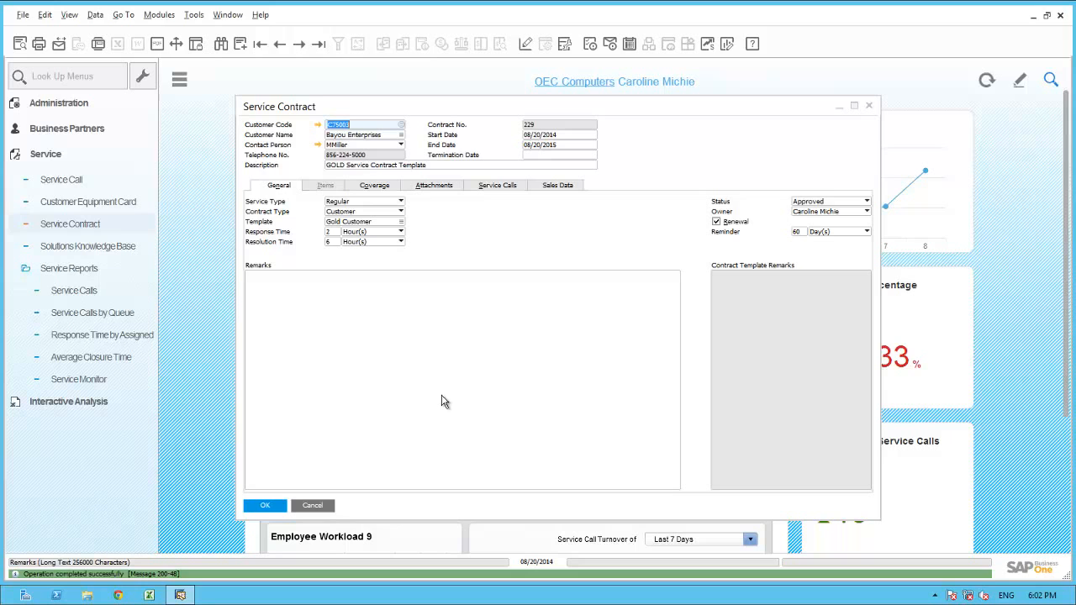
{"action": "left_click", "coordinate": [266, 505]}
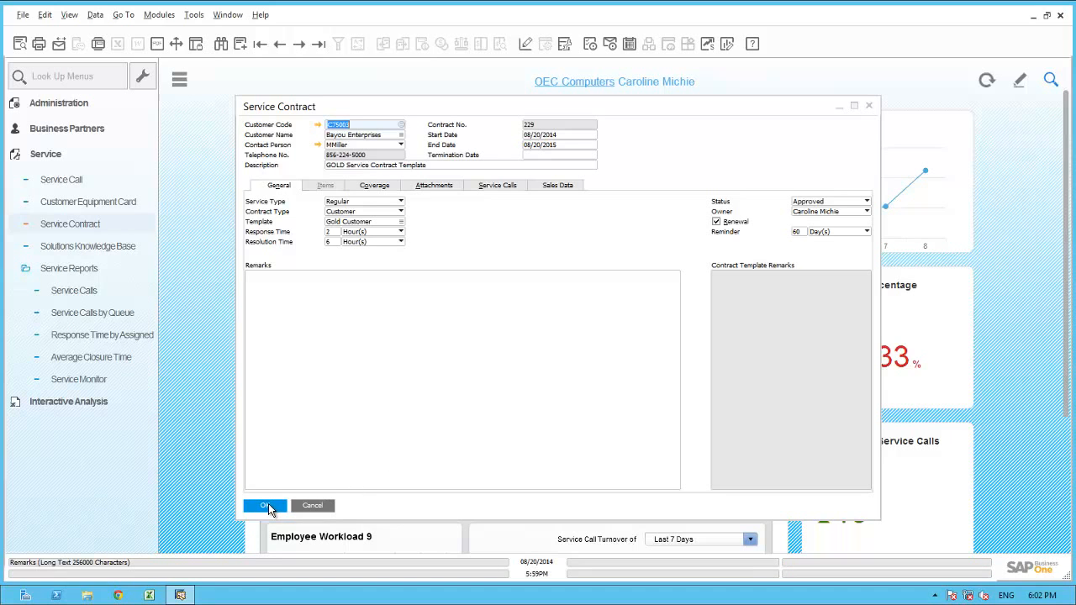